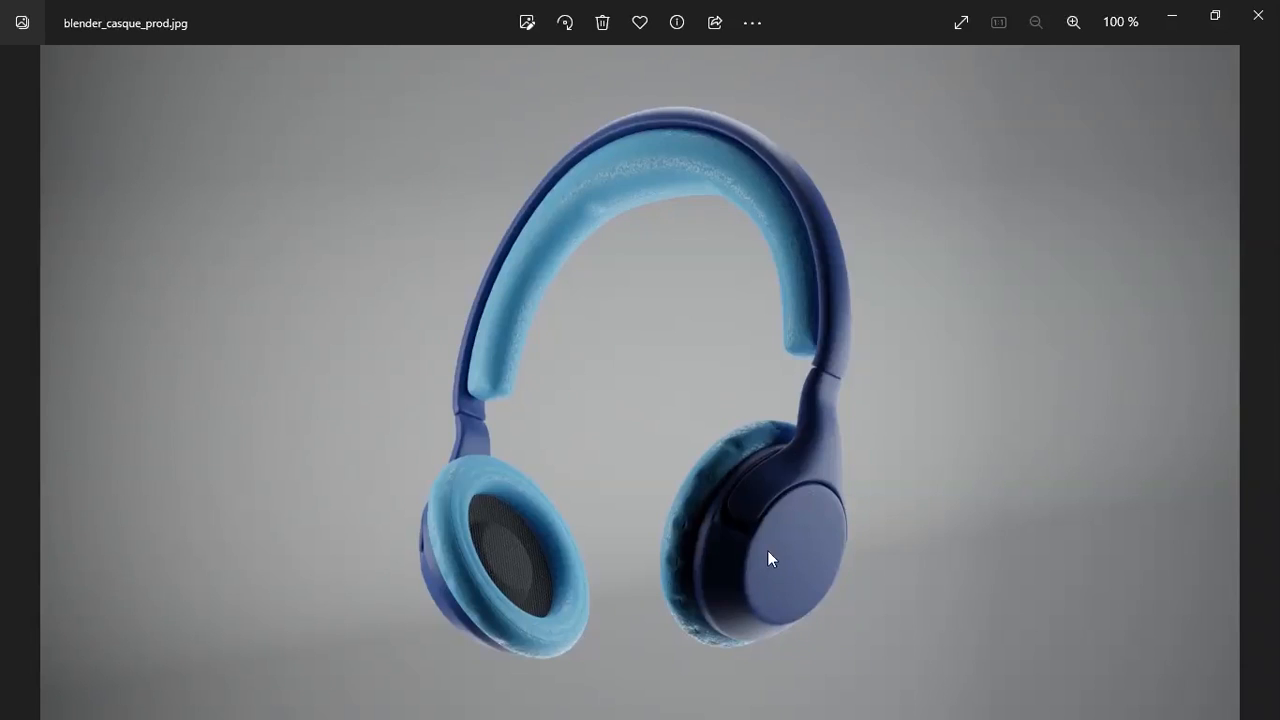
- Switch to Blender and add a mesh circle with 24 vertices at the world origin
key(alt+Tab)
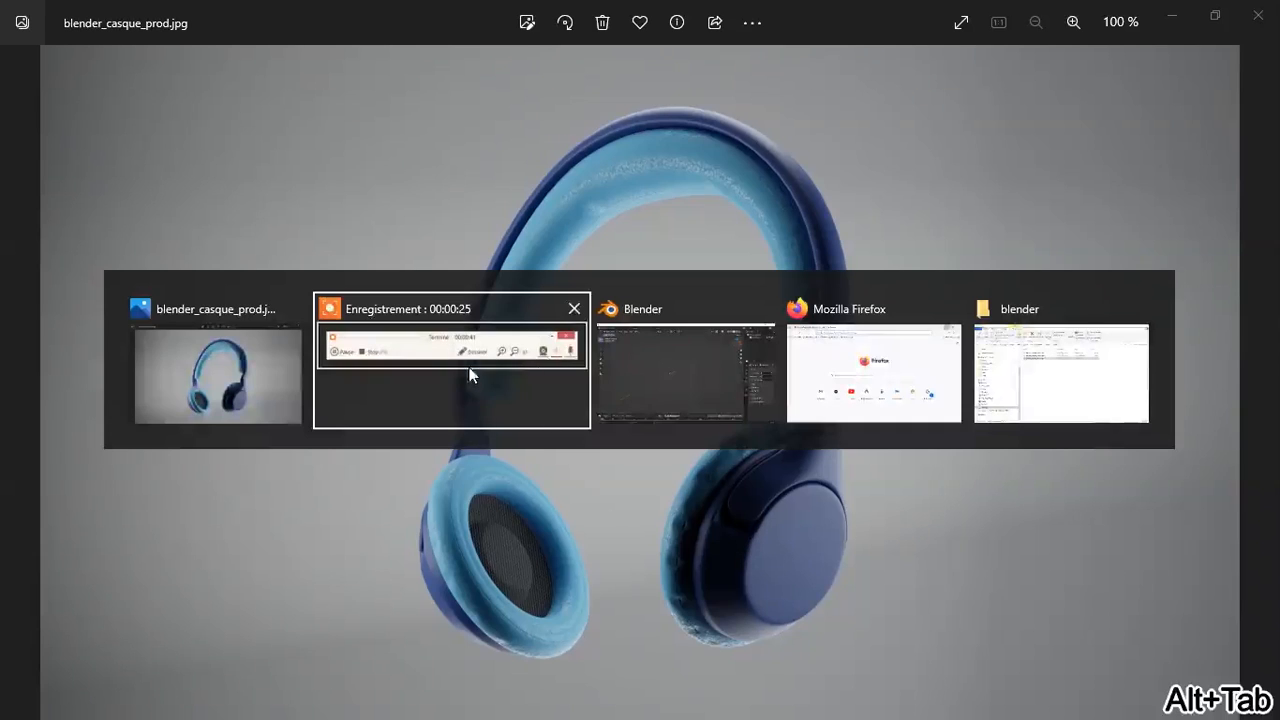
click(667, 361)
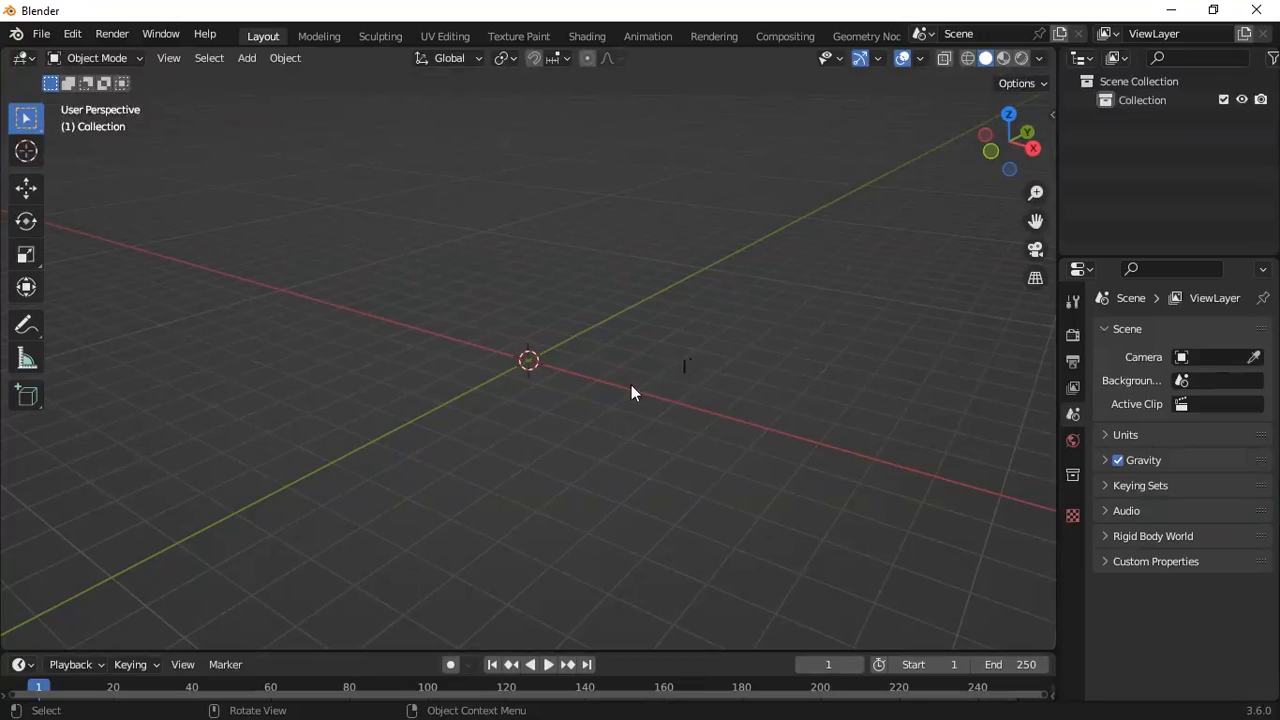
click(245, 58)
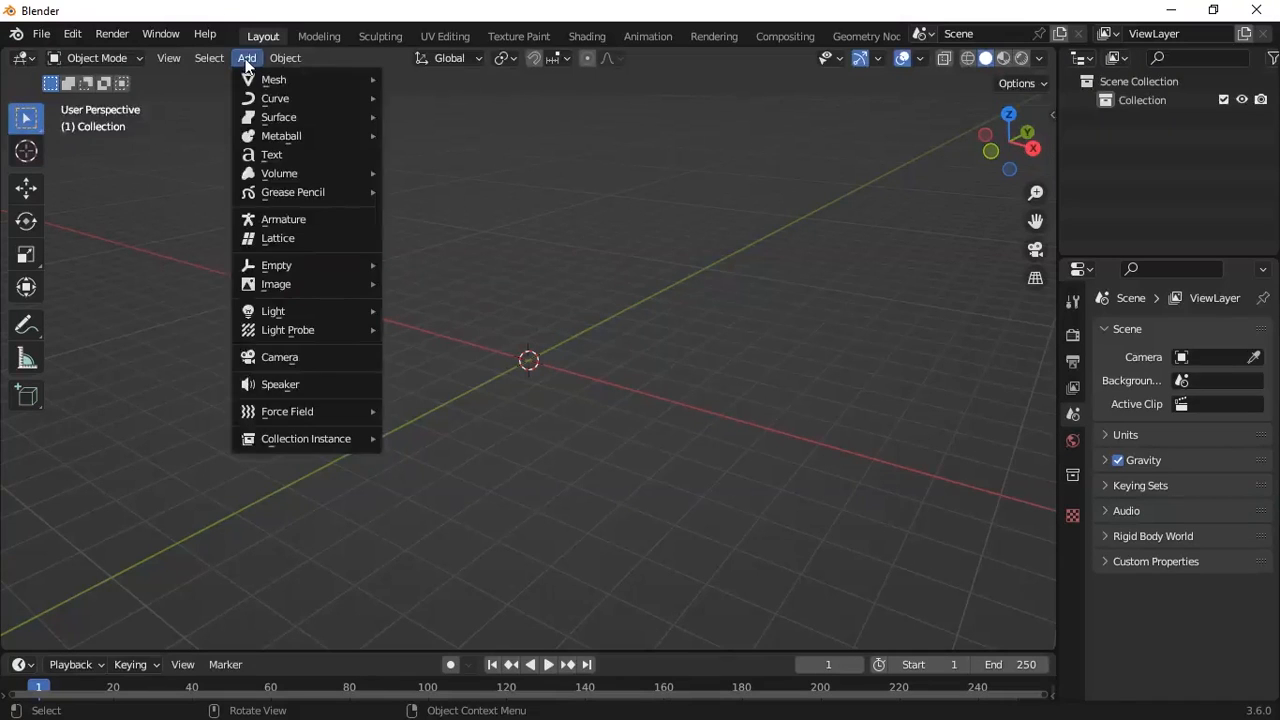
mouse_move(300, 79)
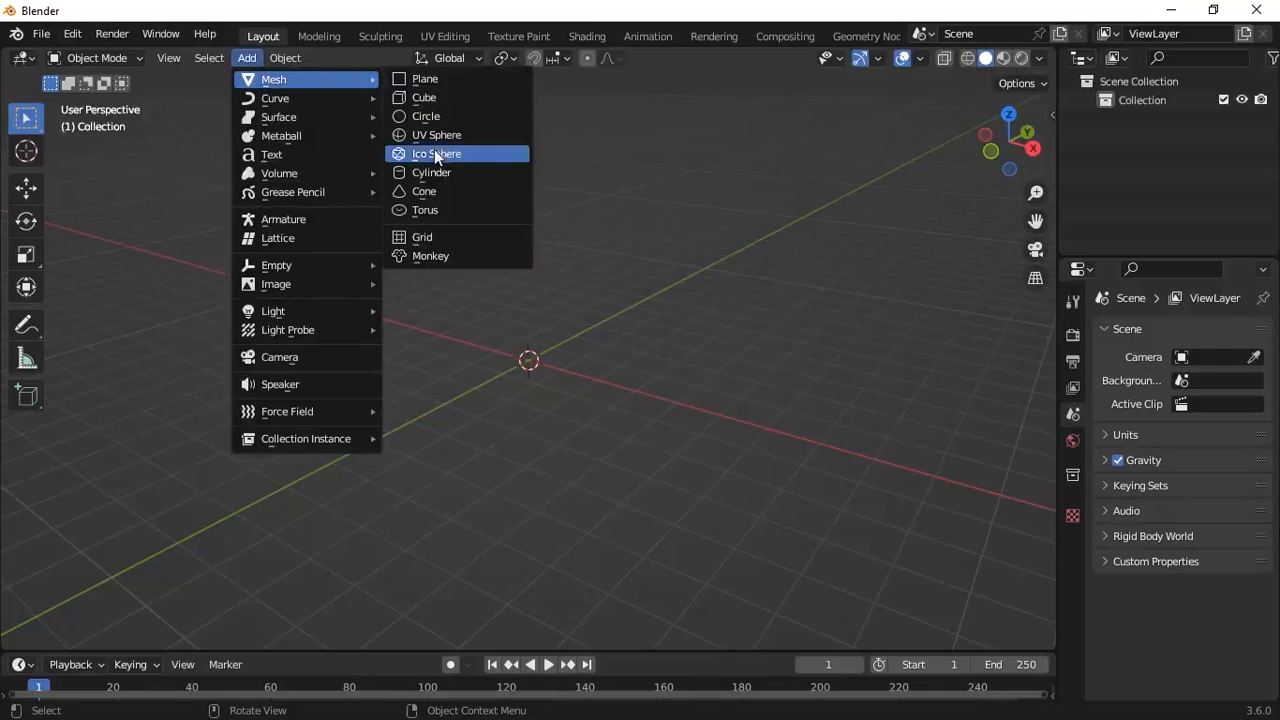
click(438, 117)
click(100, 634)
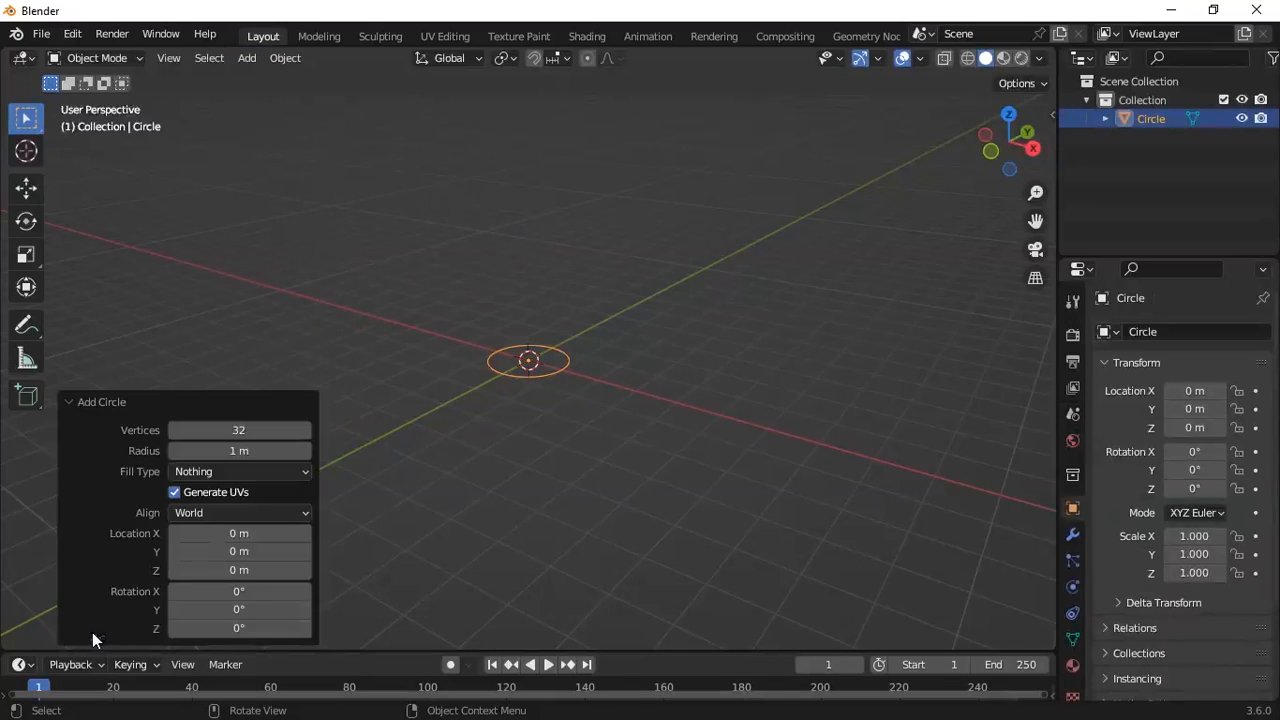
click(239, 430)
text(24)
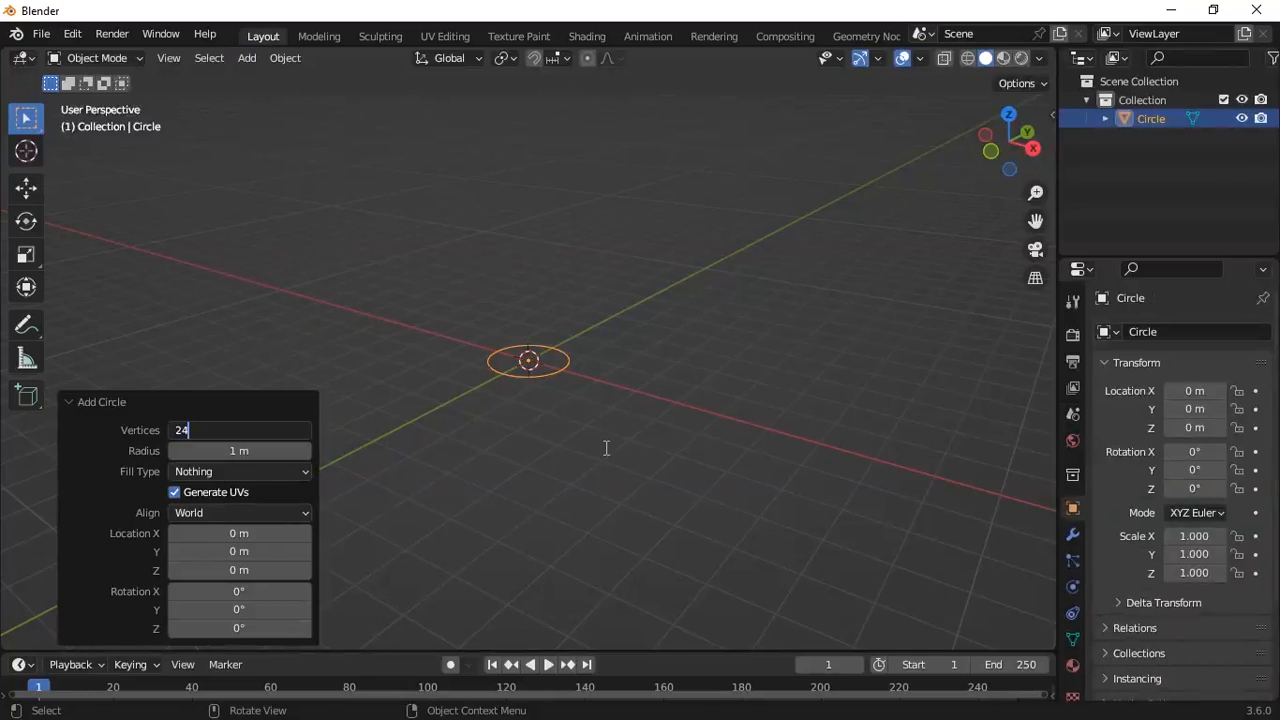
key(Return)
click(555, 457)
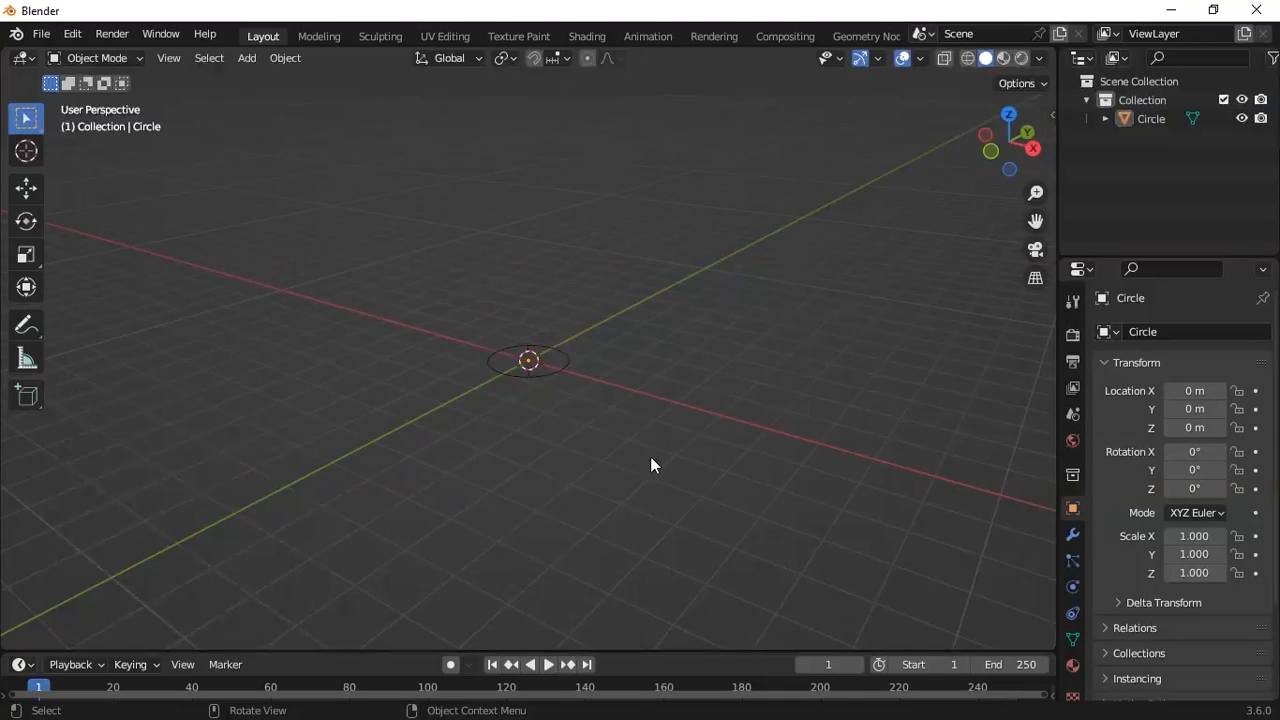
- Rotate the circle 90° about the global Y axis and apply its rotation
scroll(601, 443, up, 5)
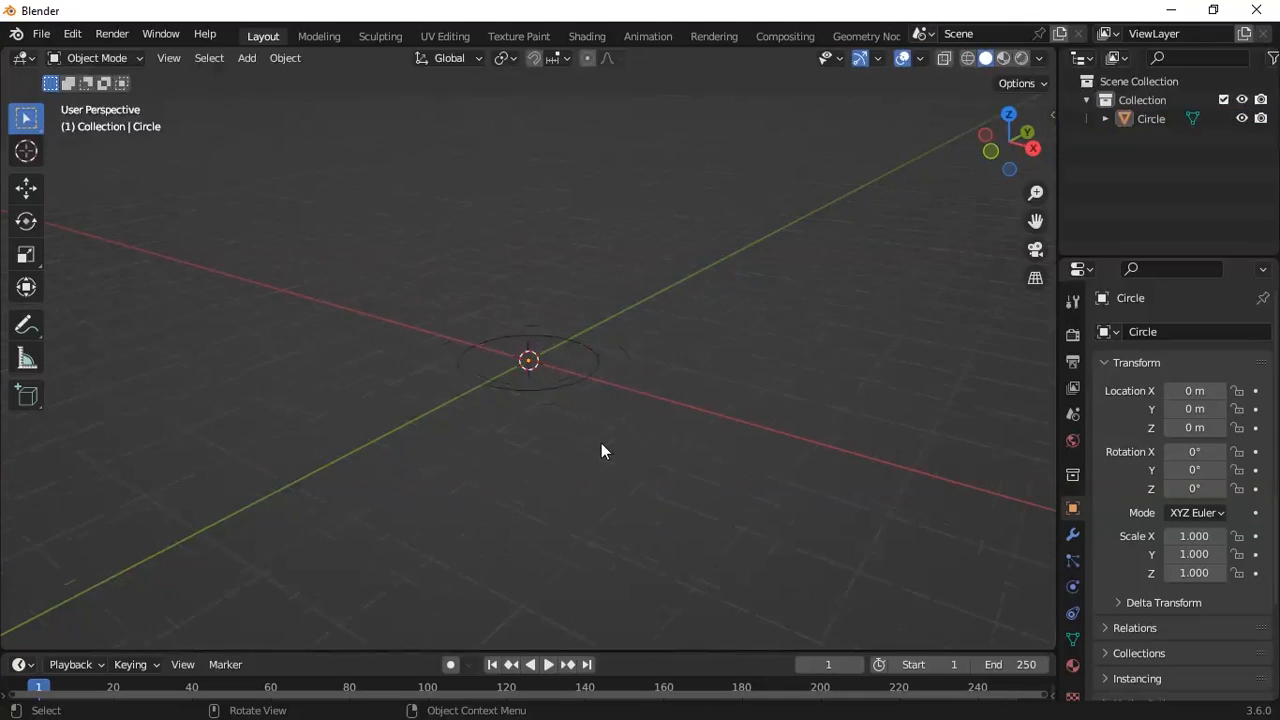
click(619, 395)
scroll(720, 466, down, 3)
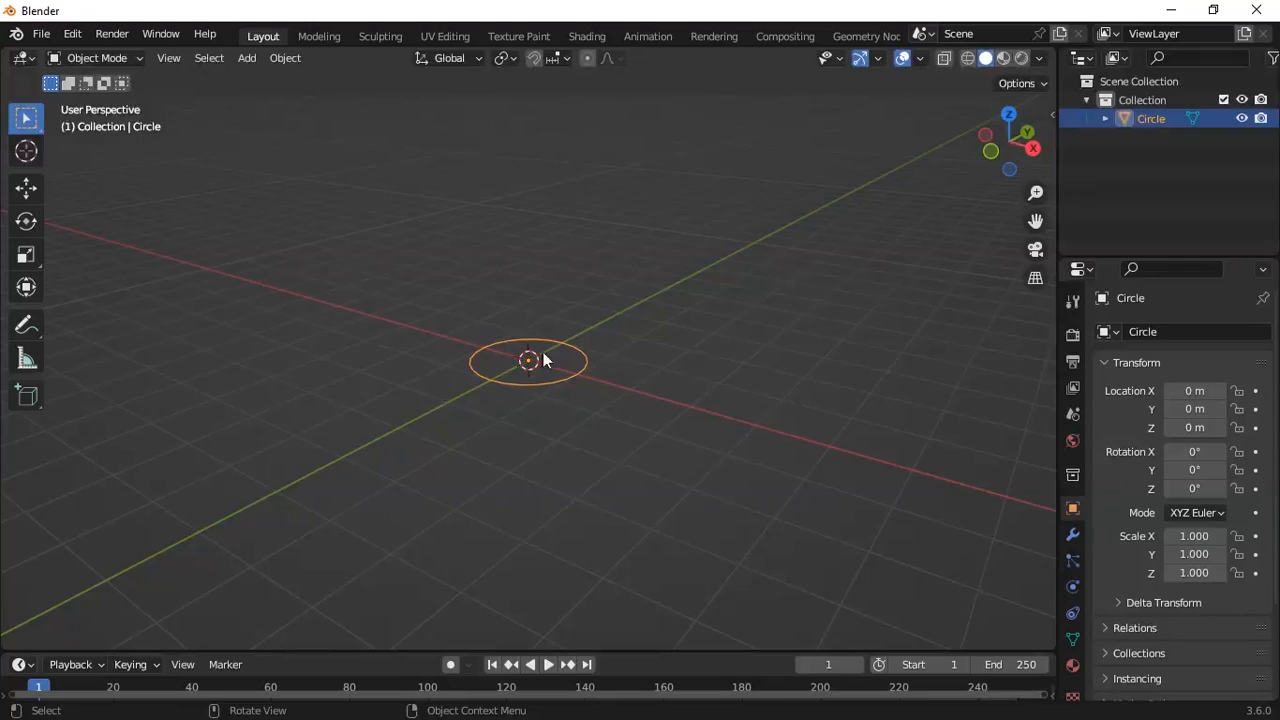
text(r)
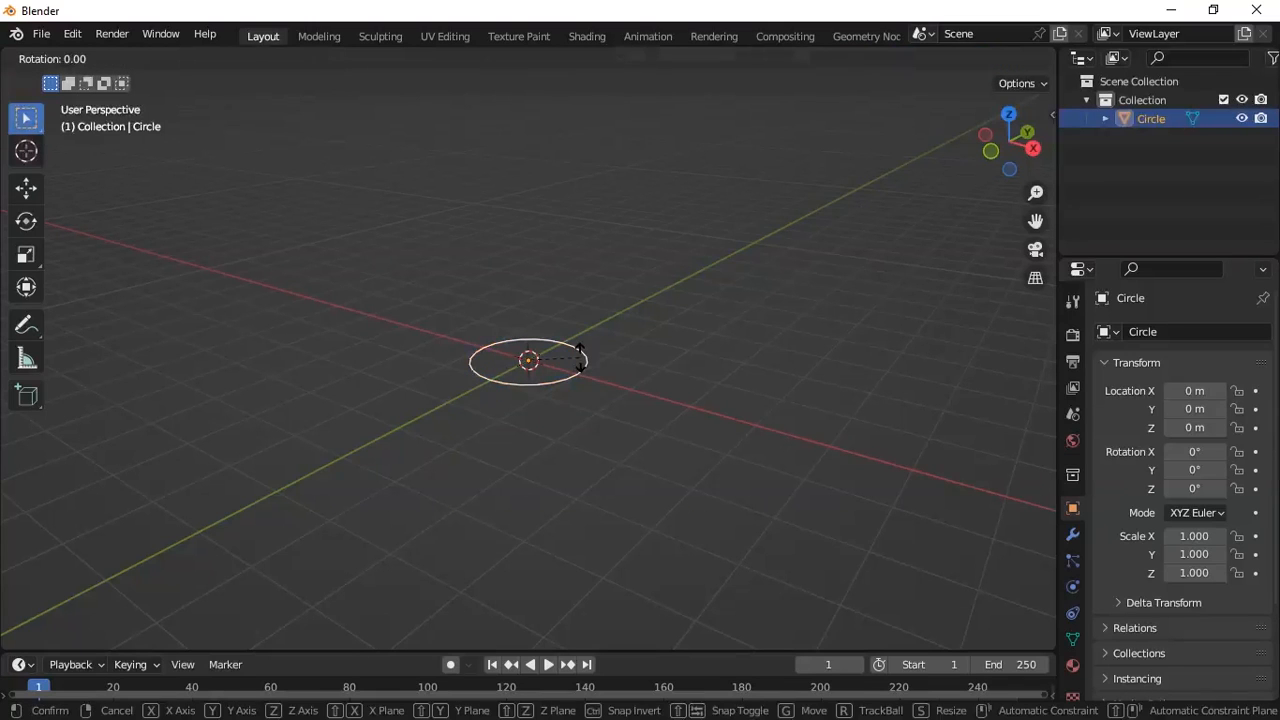
text(y90)
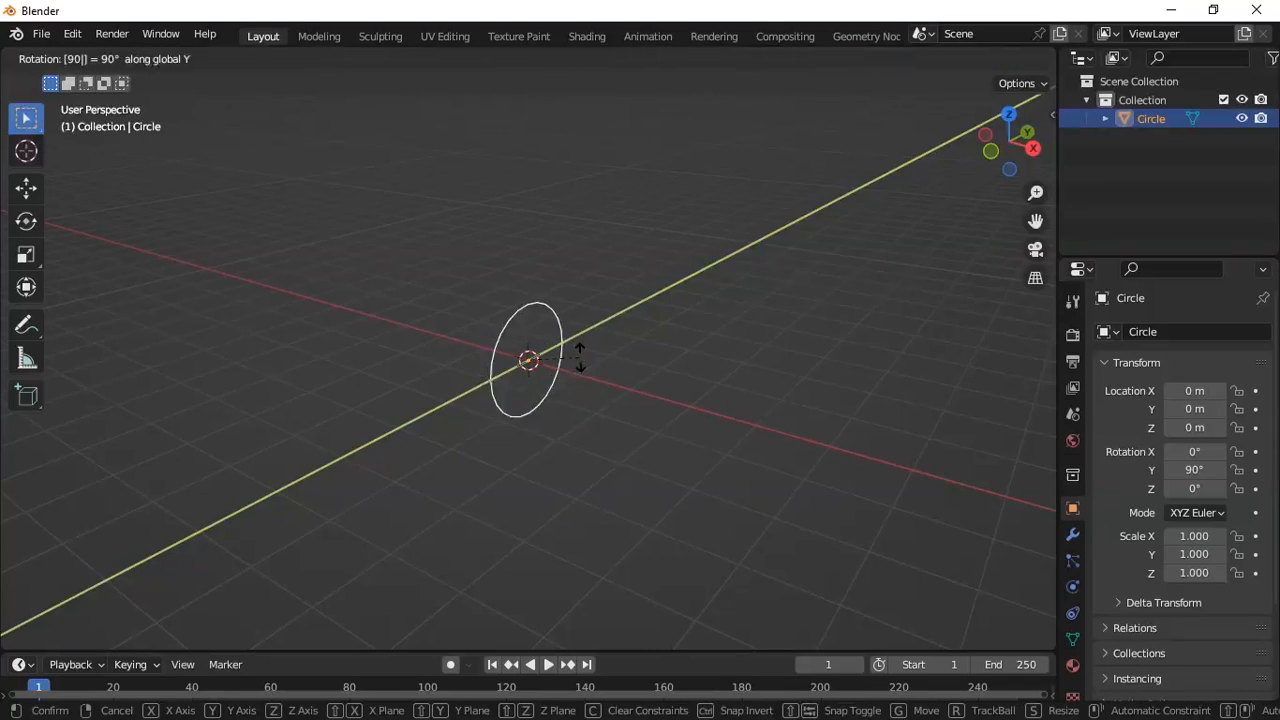
key(Return)
key(ctrl+a)
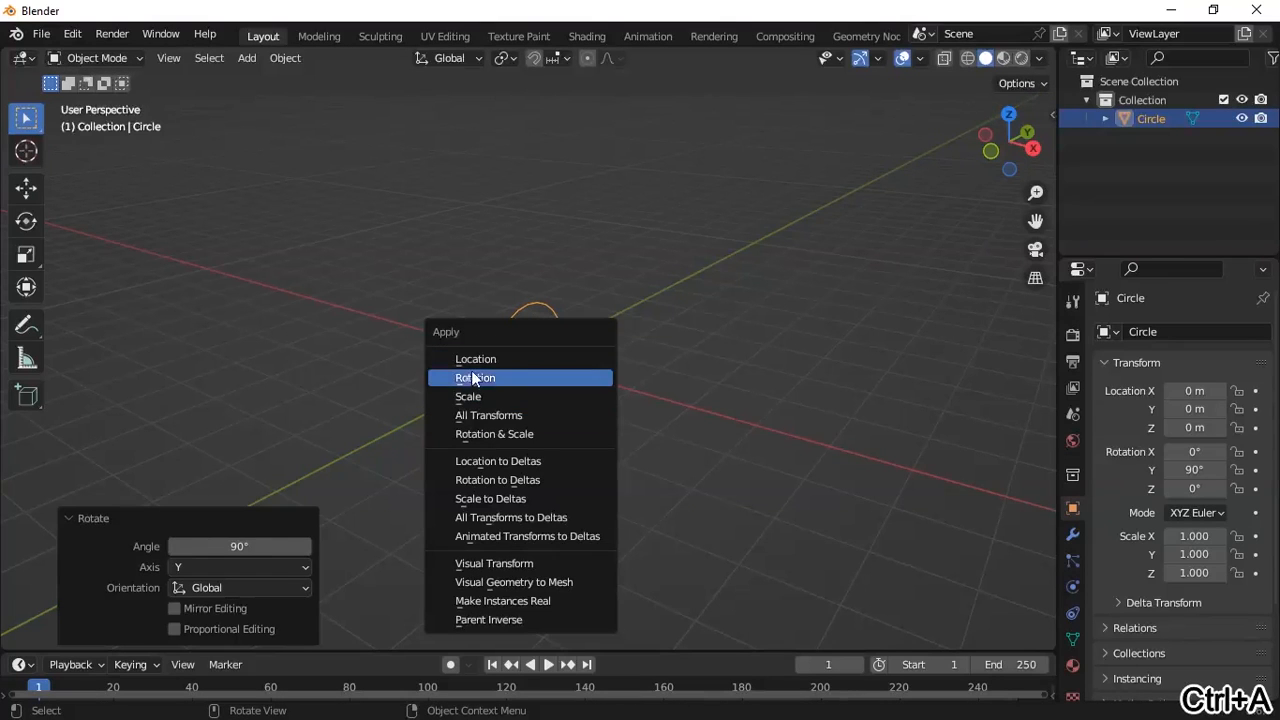
click(474, 377)
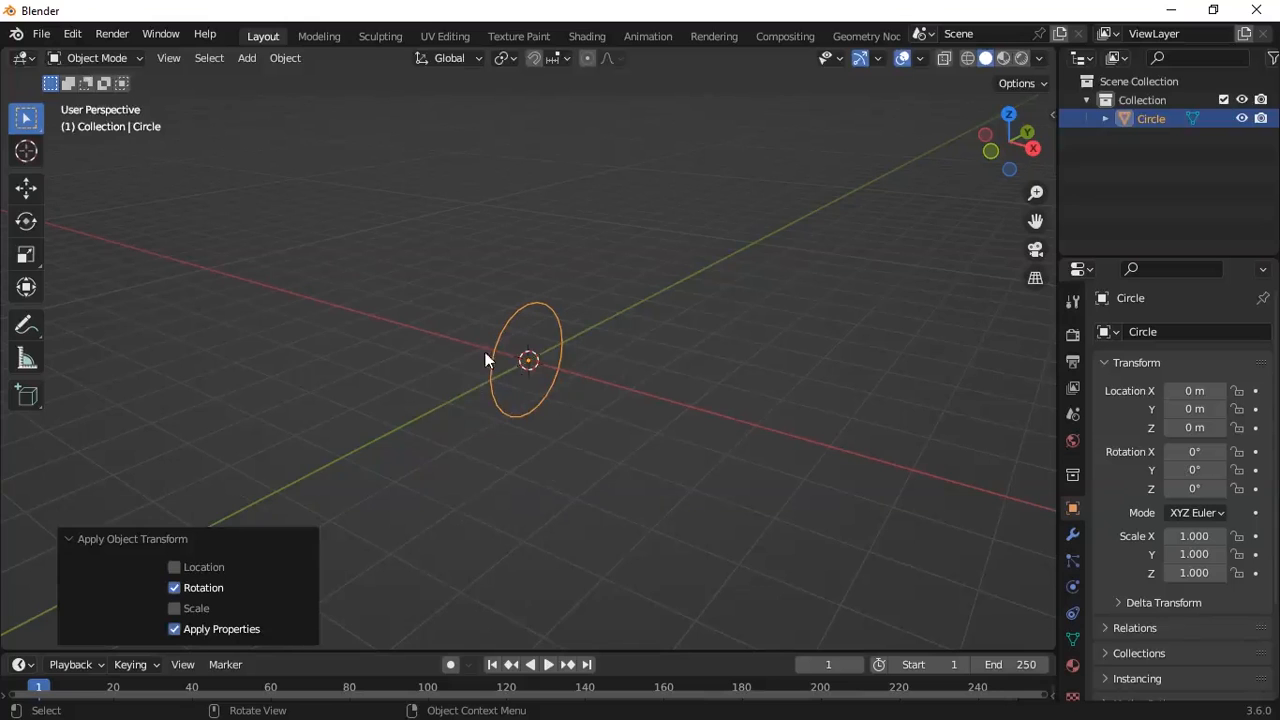
- In Edit Mode, fill the circle with a face and inset it by about 0.33 m
middle_drag(583, 360, 476, 297)
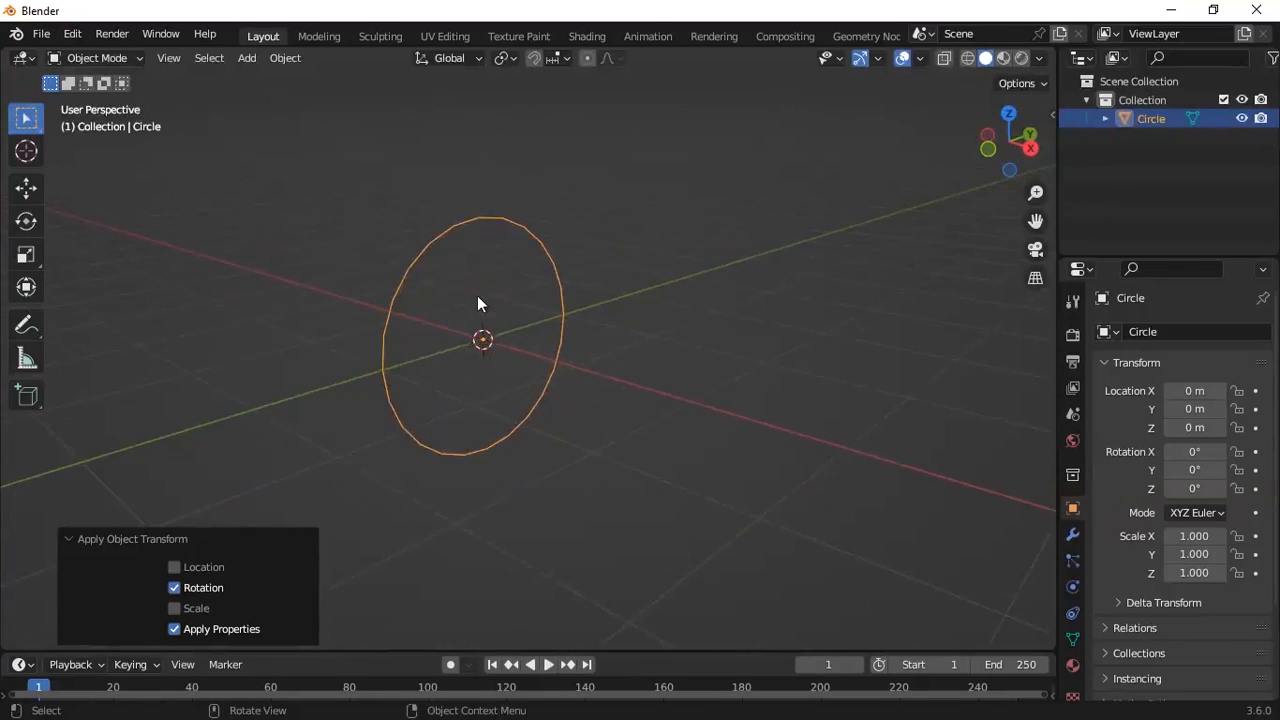
click(80, 58)
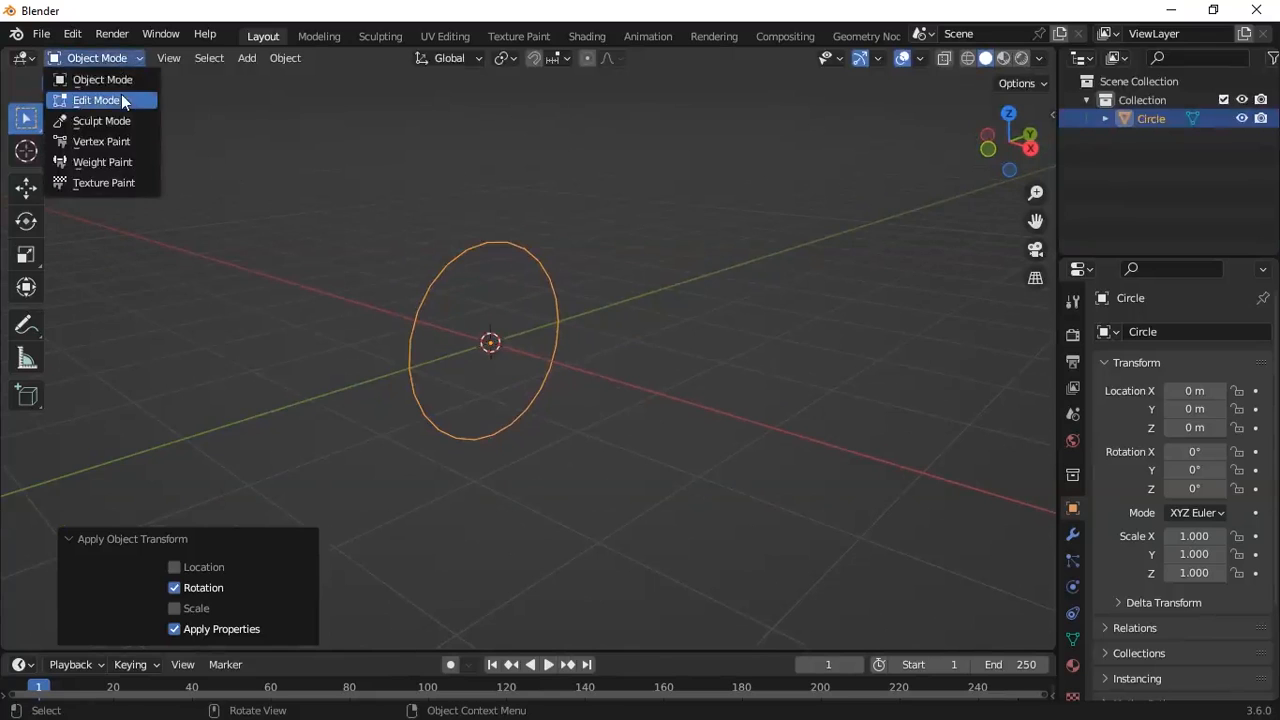
click(121, 96)
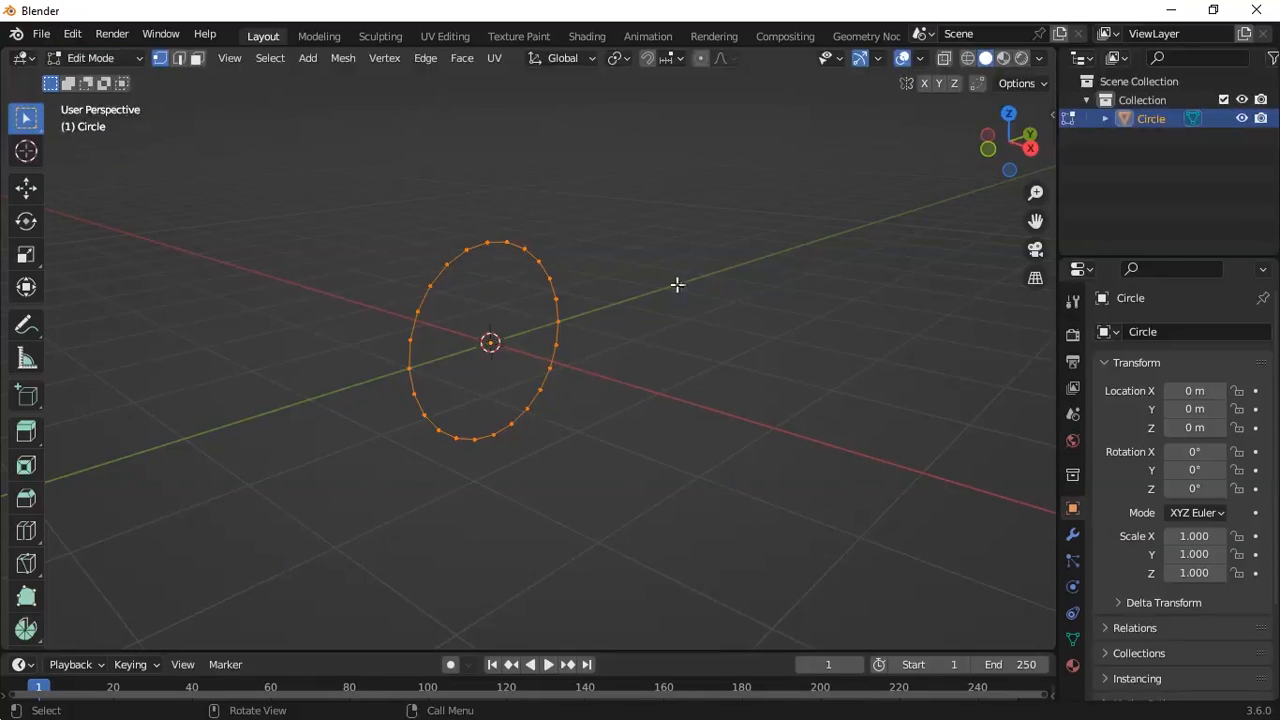
key(f)
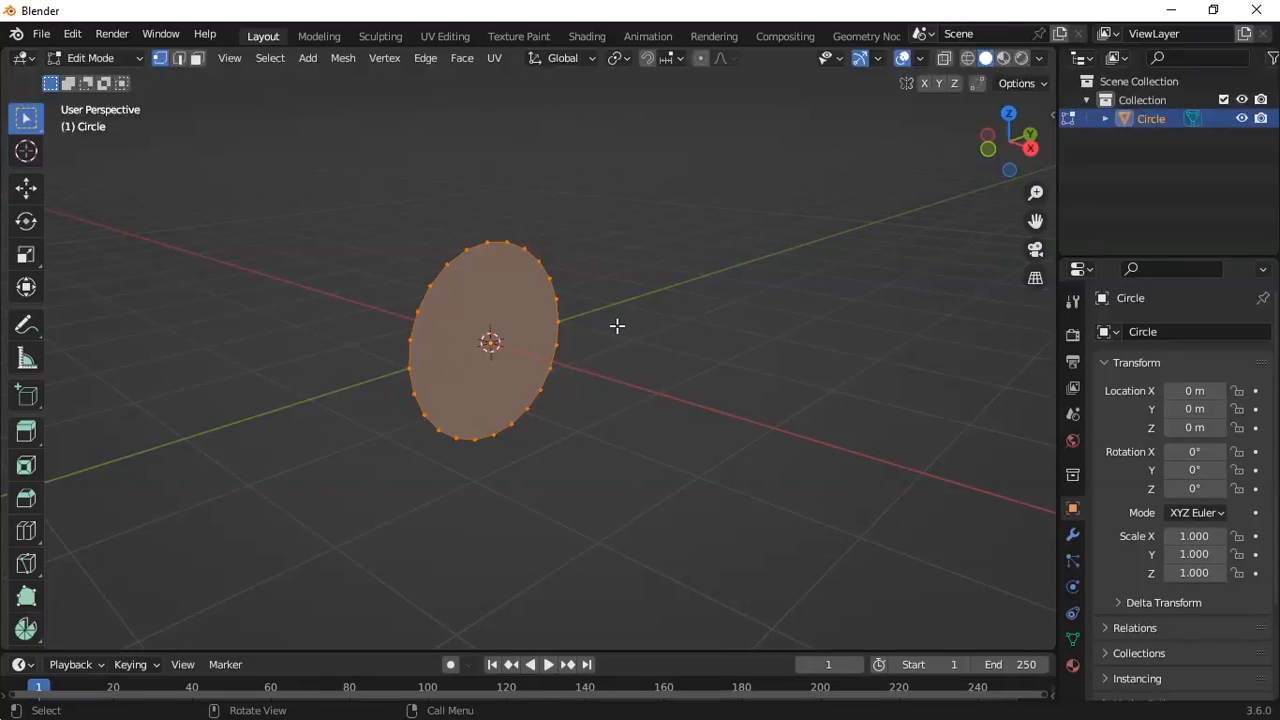
key(i)
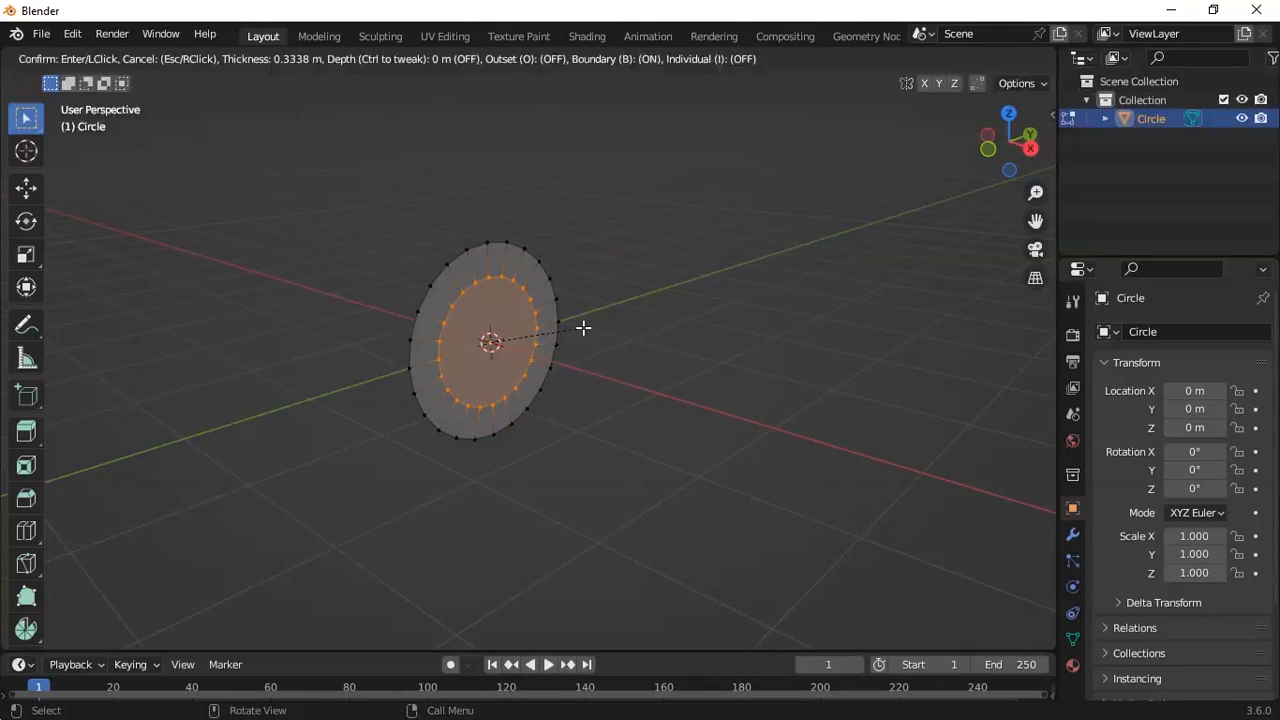
click(583, 328)
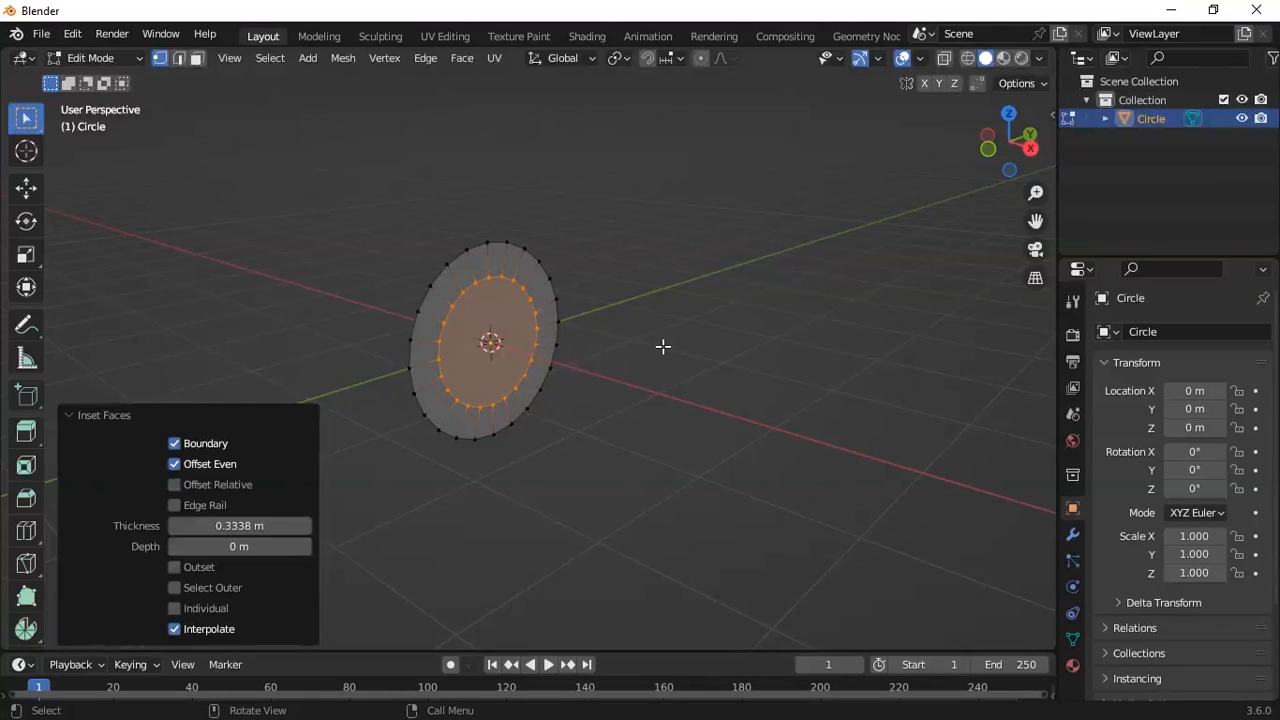
- Check the headphone reference image and scale the inset face by about 1.04
key(alt+Tab)
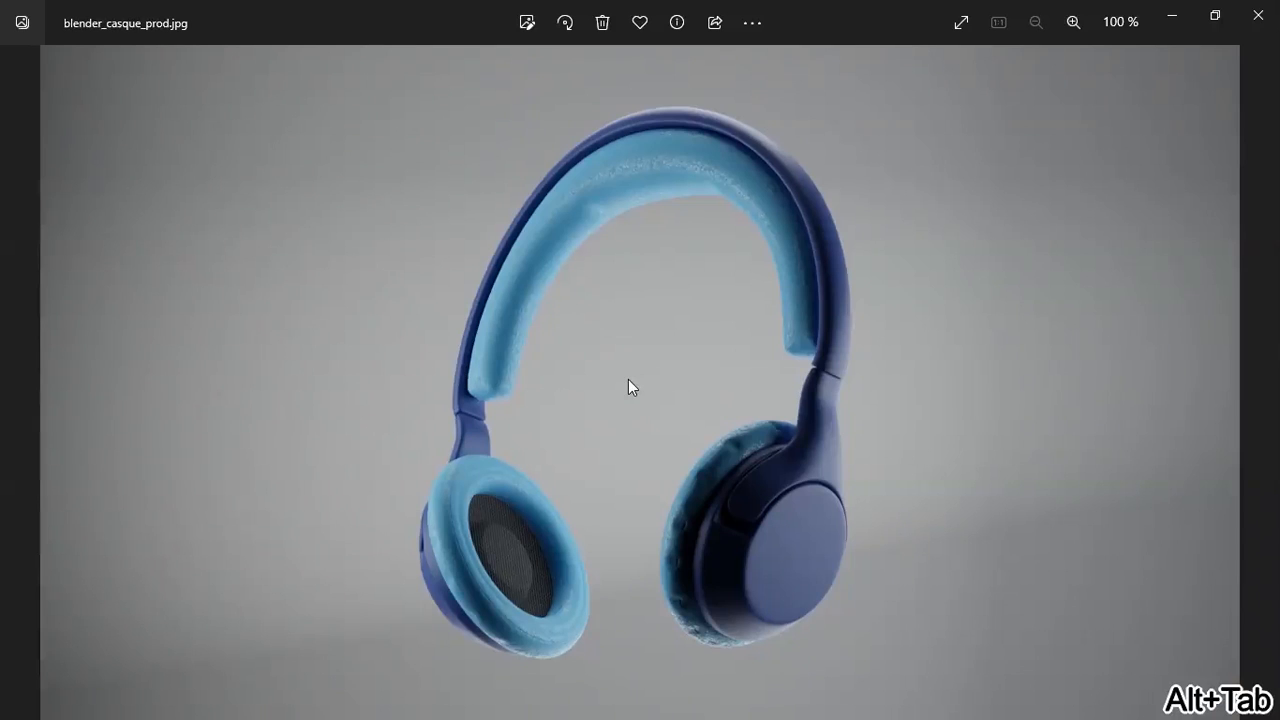
key(alt+Tab)
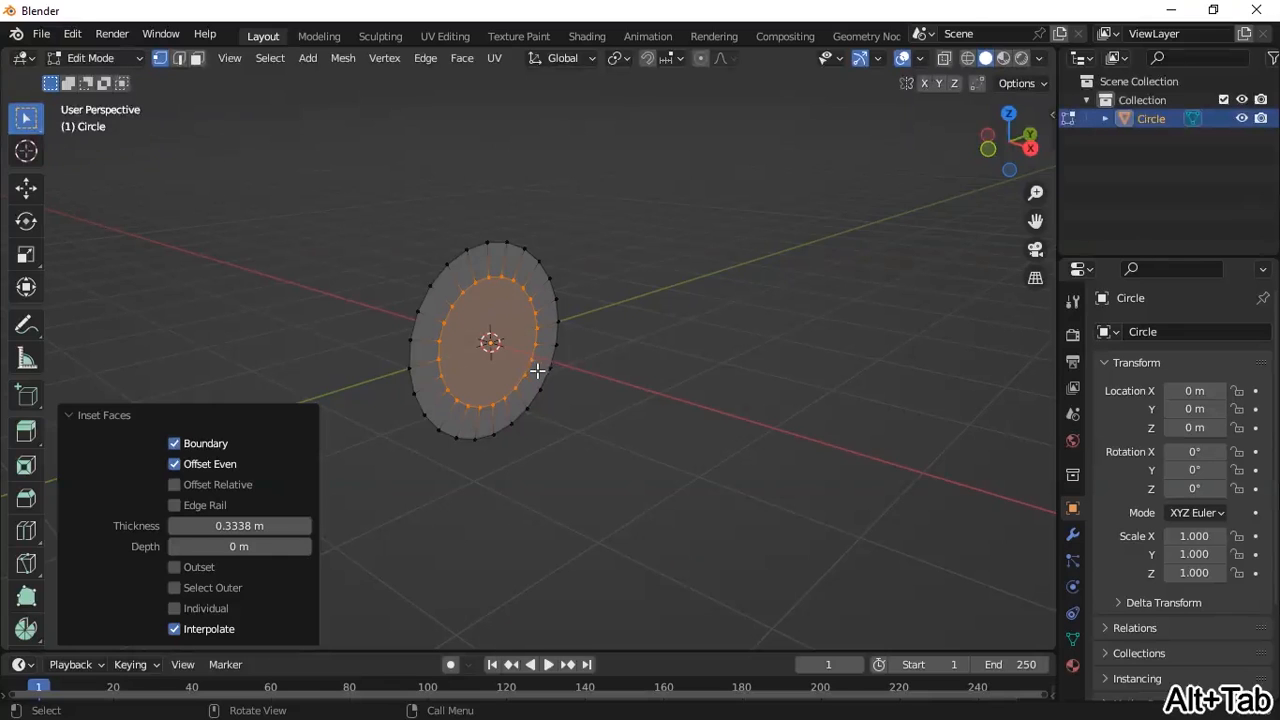
key(s)
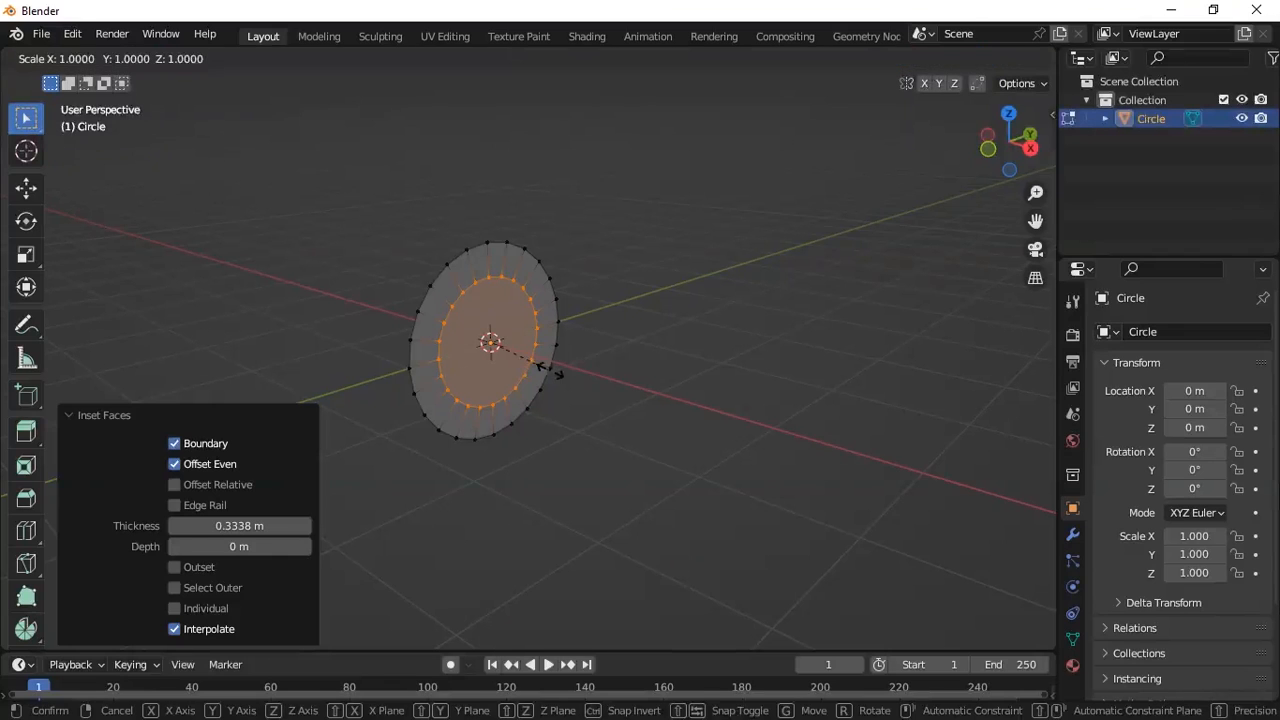
click(565, 385)
- Move the inset face about 0.28 m along global X and compare the shape with the headphone reference image
middle_drag(565, 385, 596, 372)
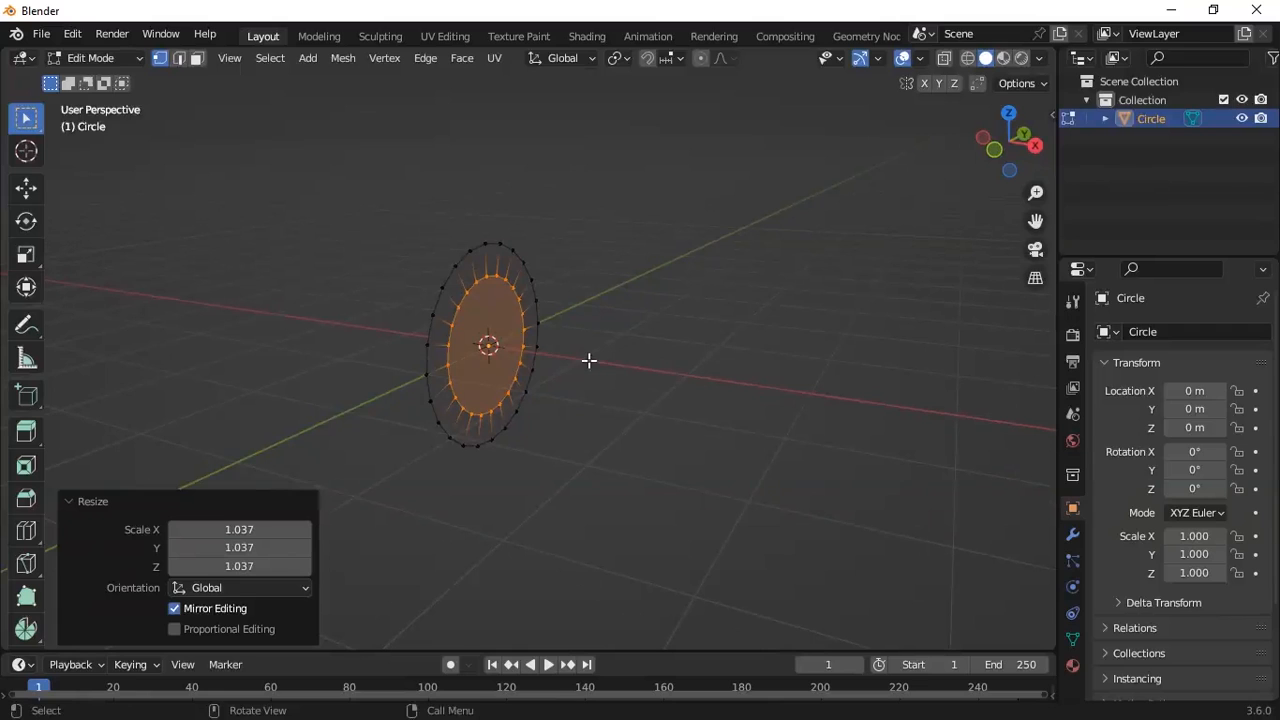
key(g)
key(x)
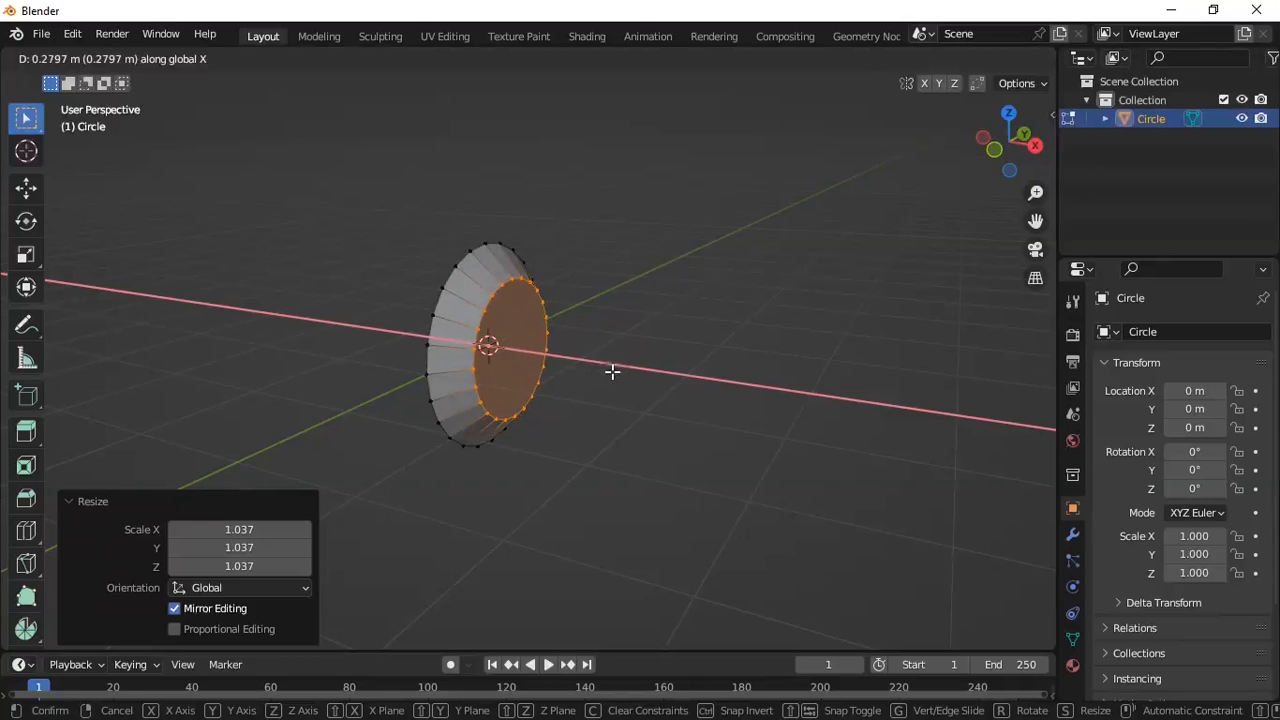
click(612, 371)
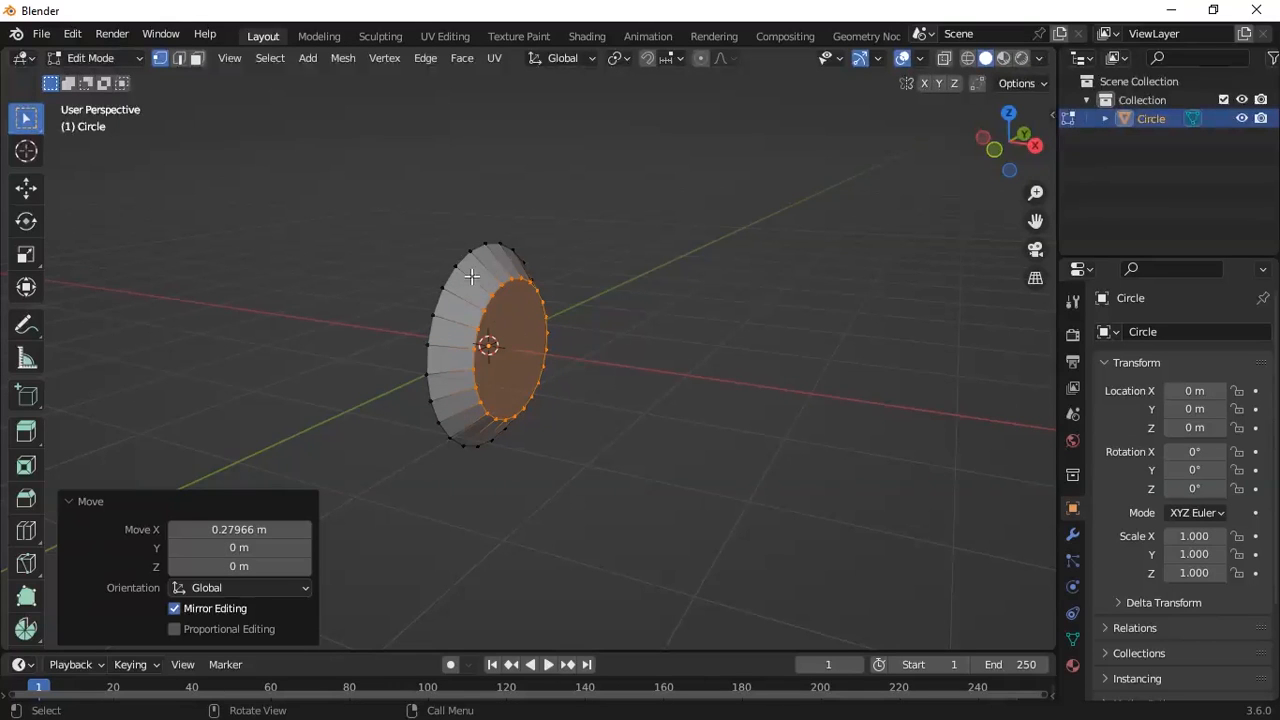
key(alt+Tab)
click(427, 354)
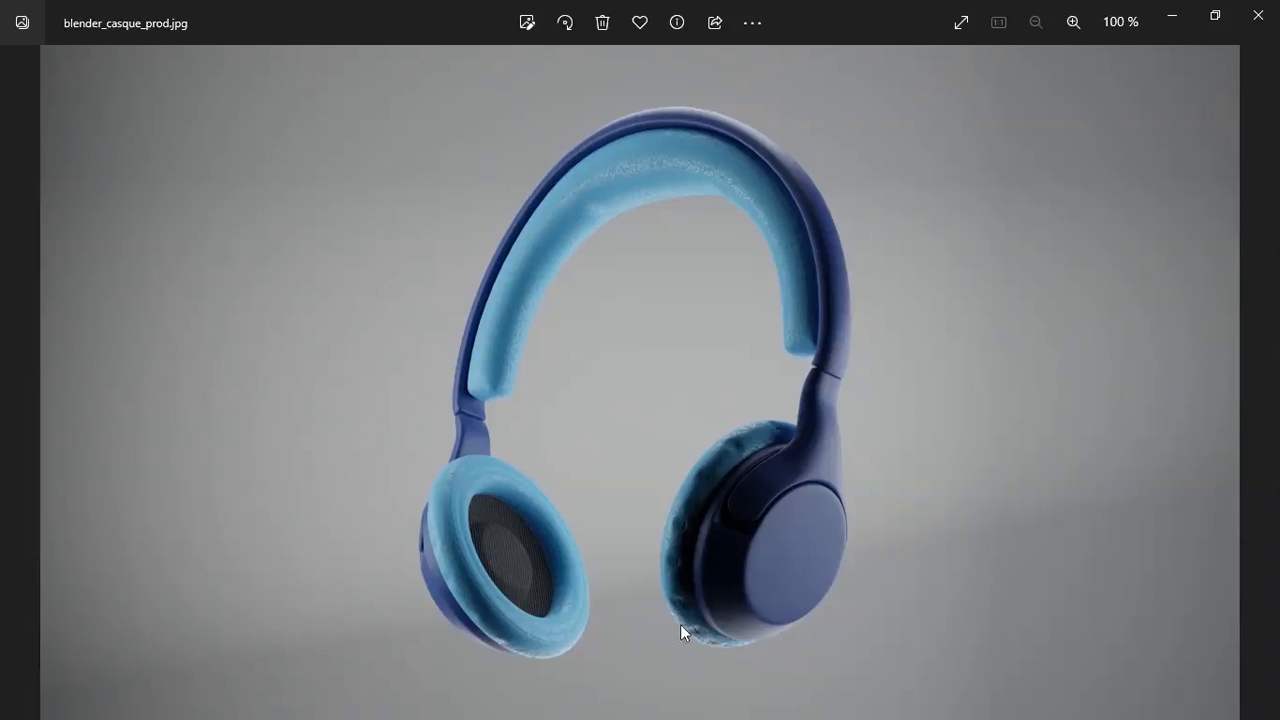
key(alt+Tab)
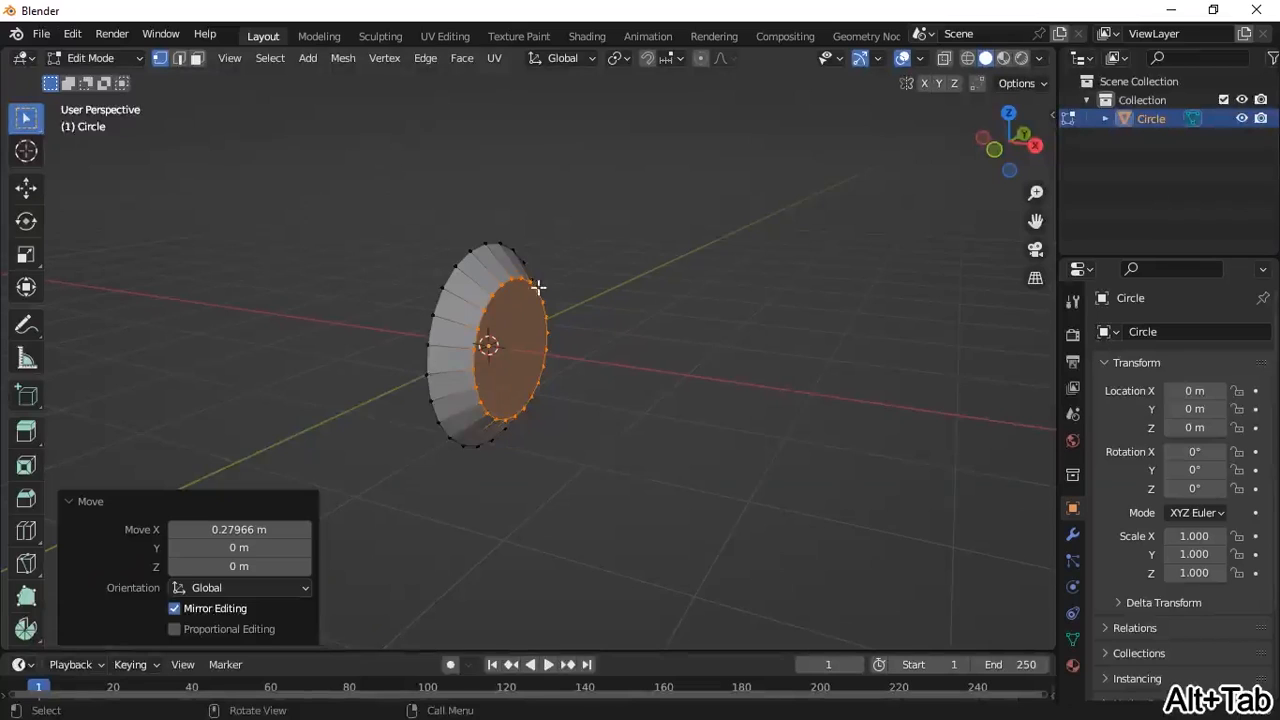
- Select the outer rim edge loop and extrude it about 0.32 m in the negative global X direction
middle_drag(551, 351, 654, 350)
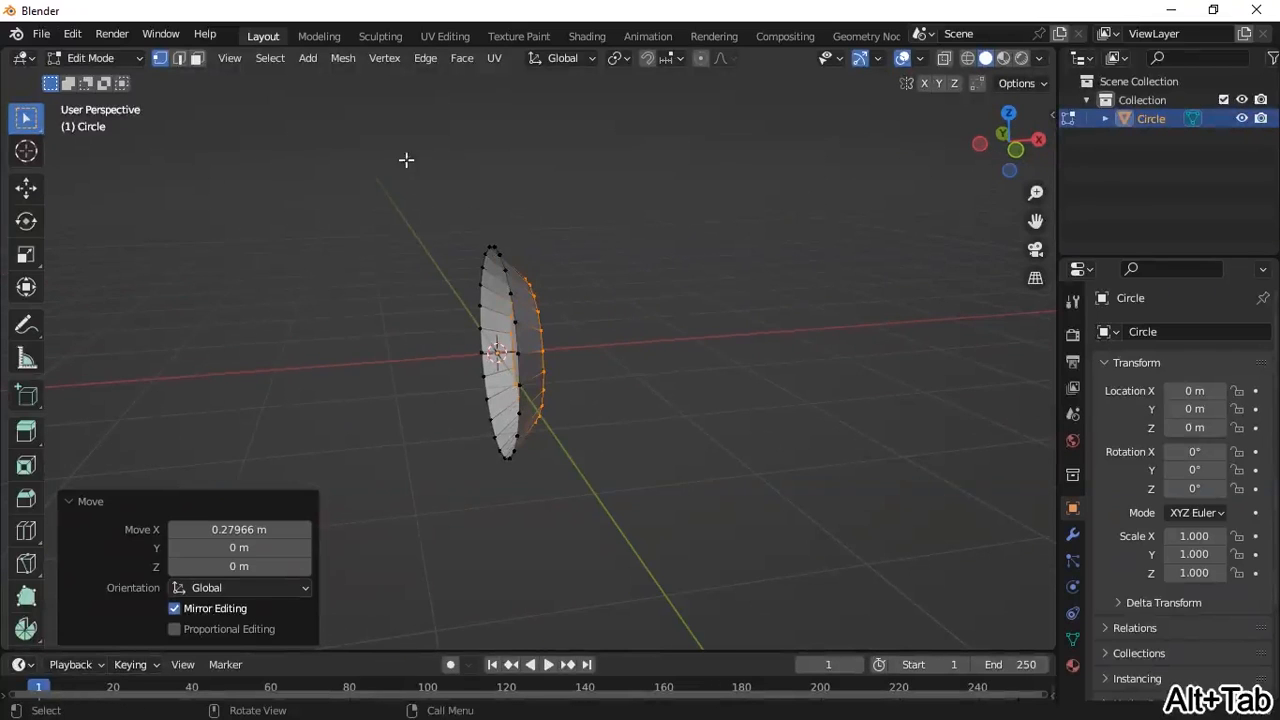
click(177, 57)
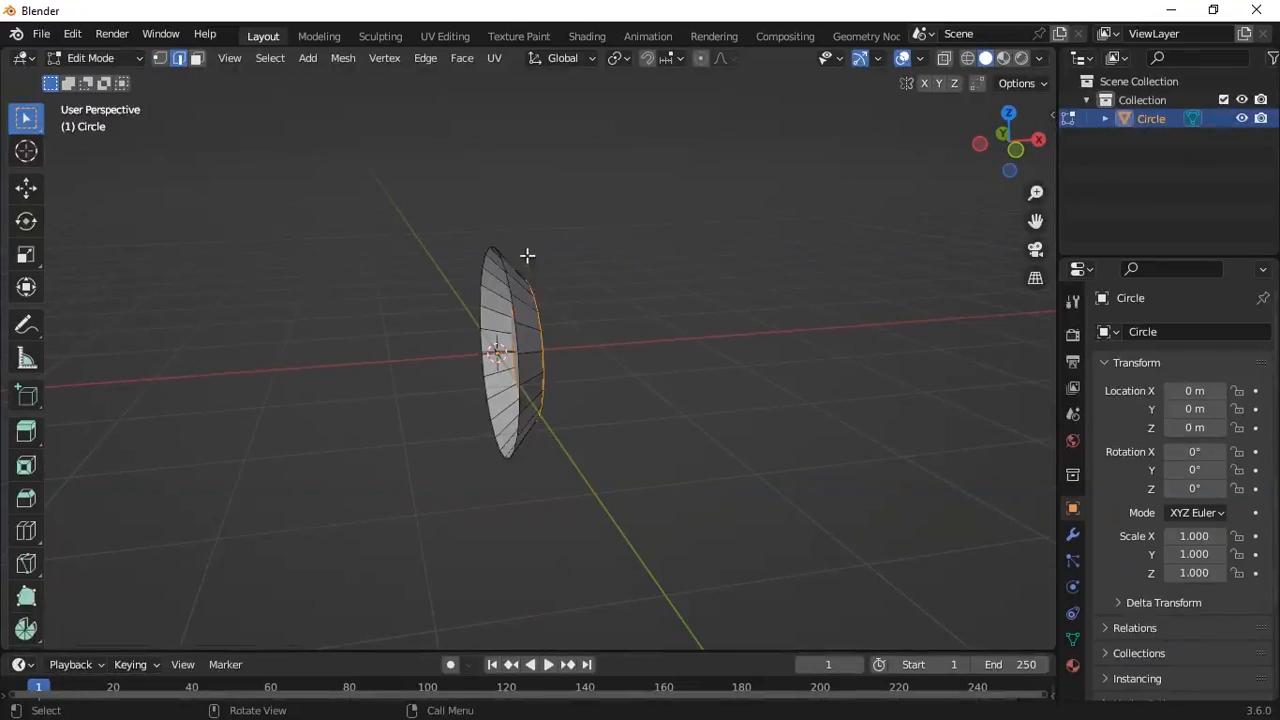
click(510, 310)
alt+click(513, 311)
middle_drag(610, 326, 566, 280)
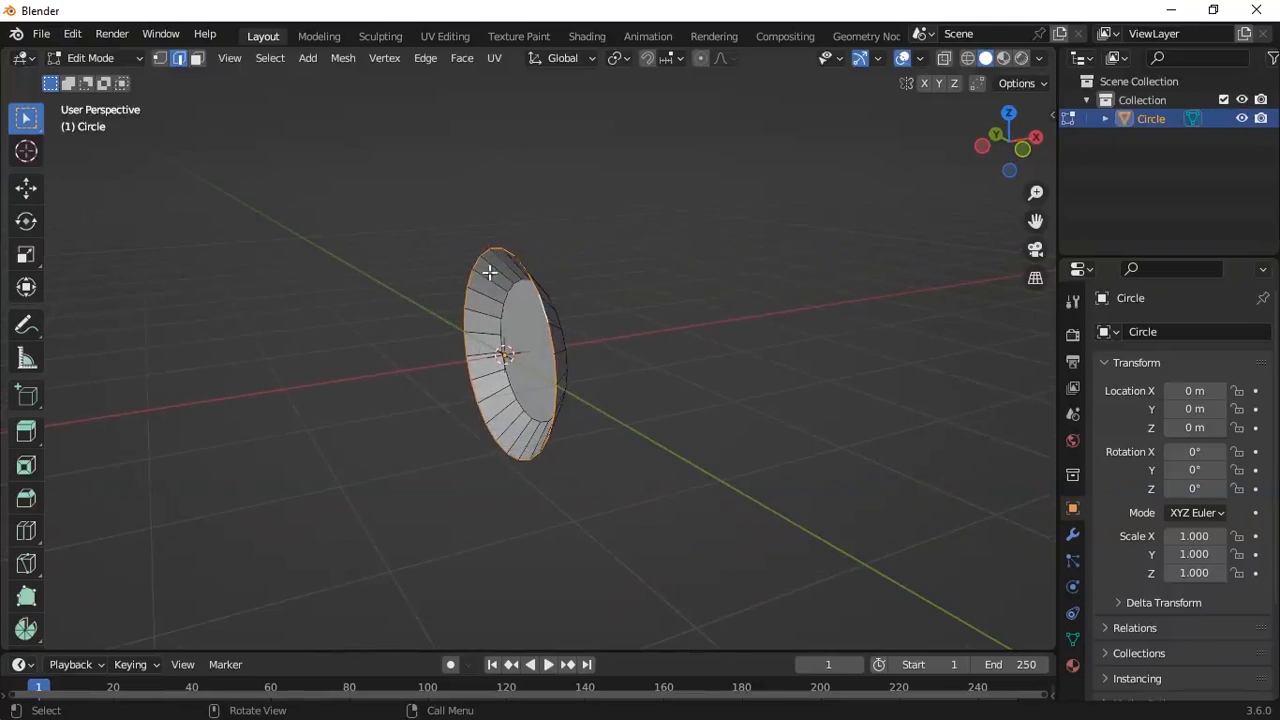
mouse_move(594, 429)
middle_down()
mouse_move(623, 409)
mouse_move(601, 415)
middle_up()
key(g)
key(x)
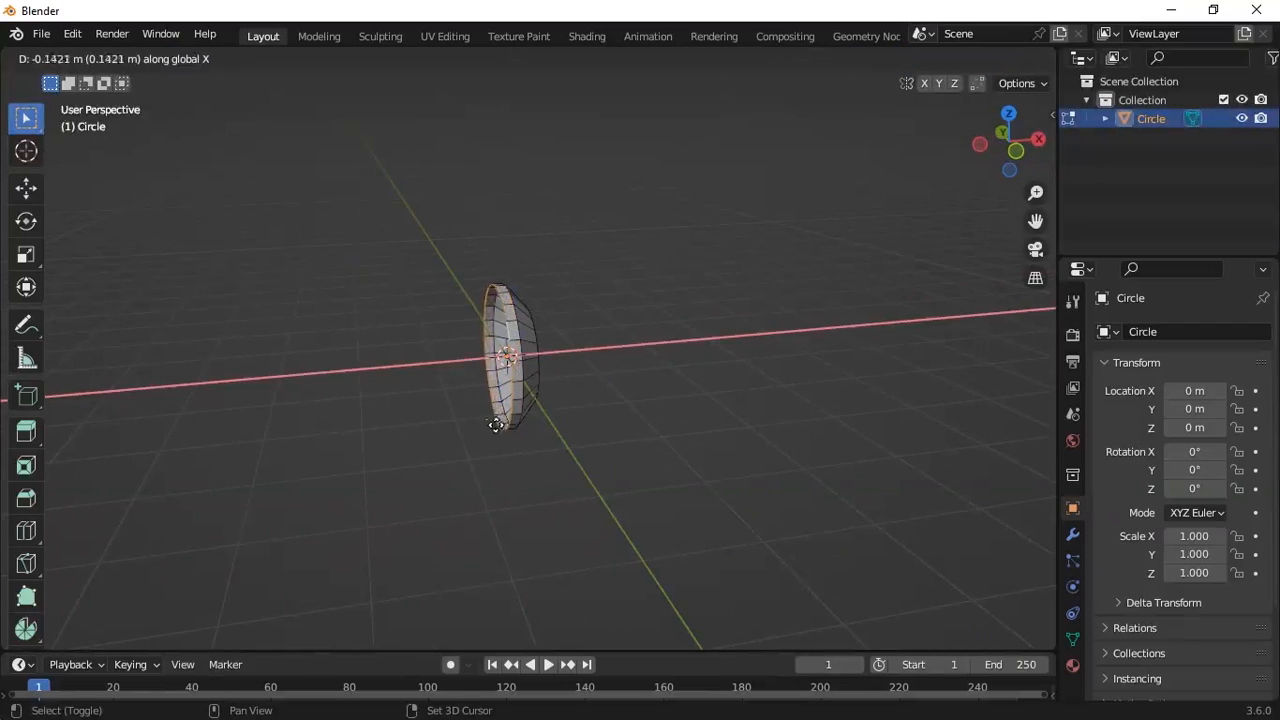
click(371, 432)
- Examine the extruded ear cup from the front and compare it with the headphone reference image
middle_drag(674, 393, 566, 346)
scroll(511, 350, up, 2)
scroll(511, 341, down, 1)
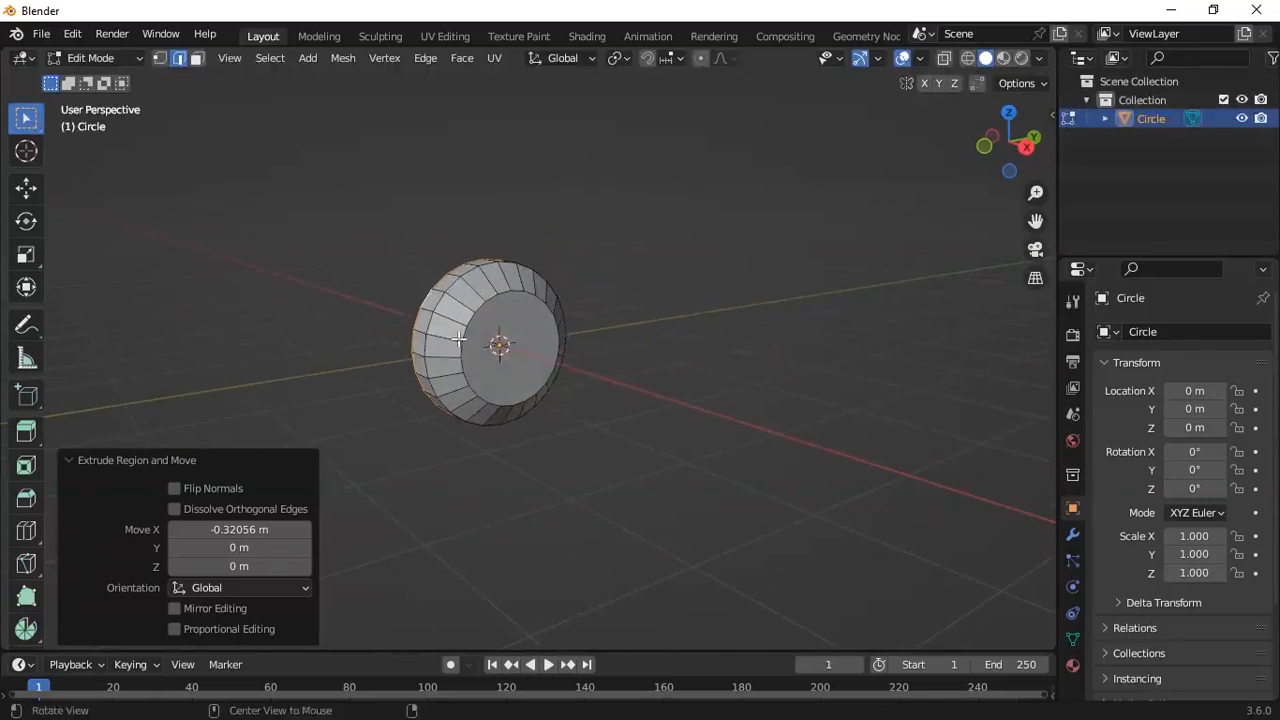
key(alt+Tab)
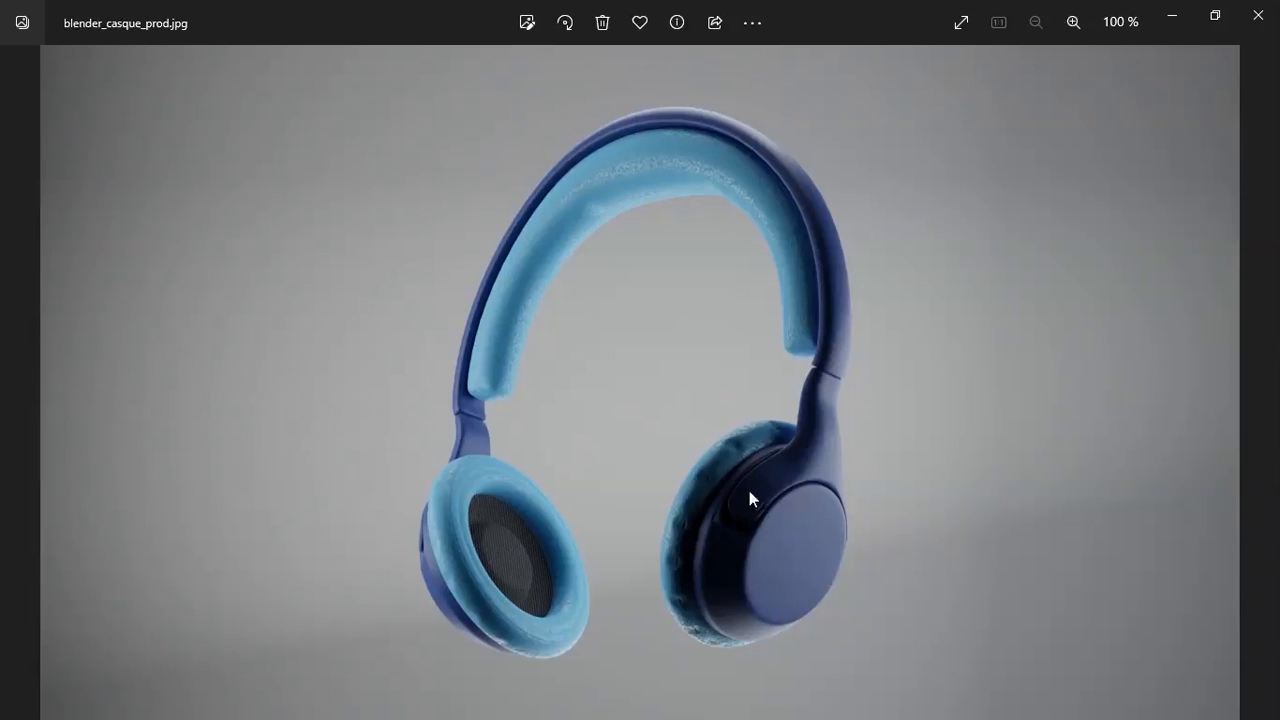
key(alt+Tab)
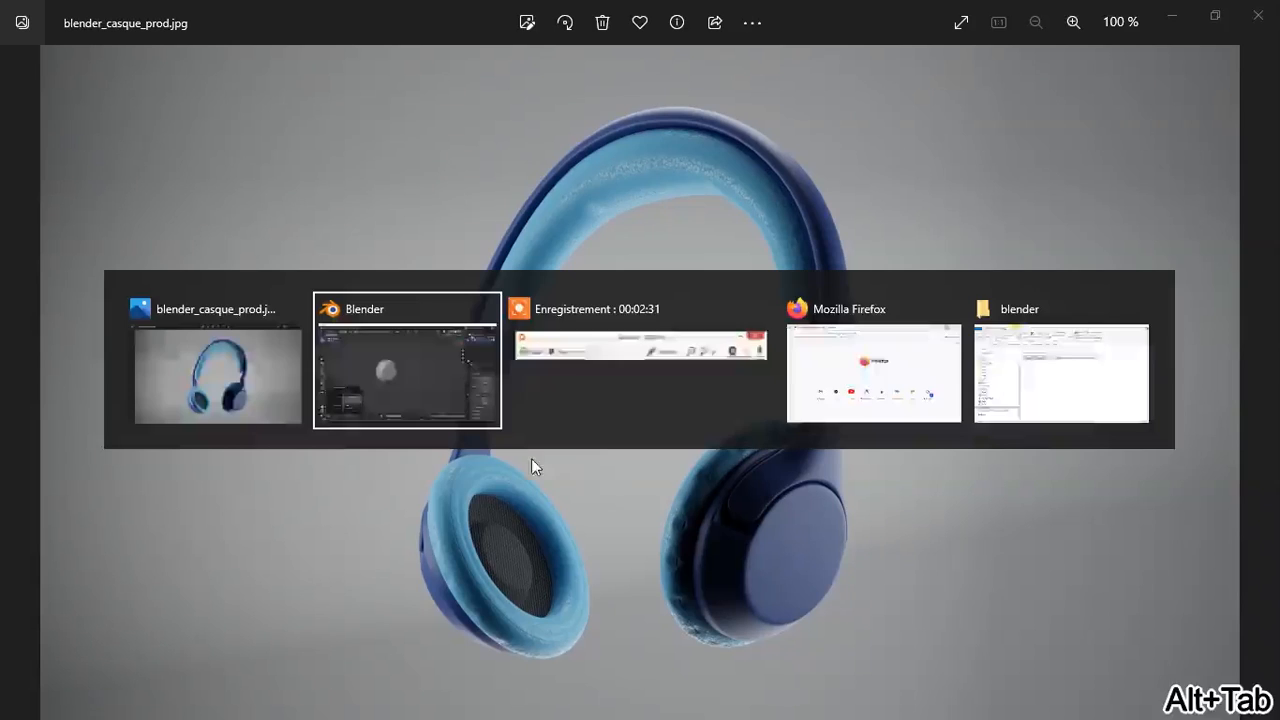
scroll(460, 346, up, 2)
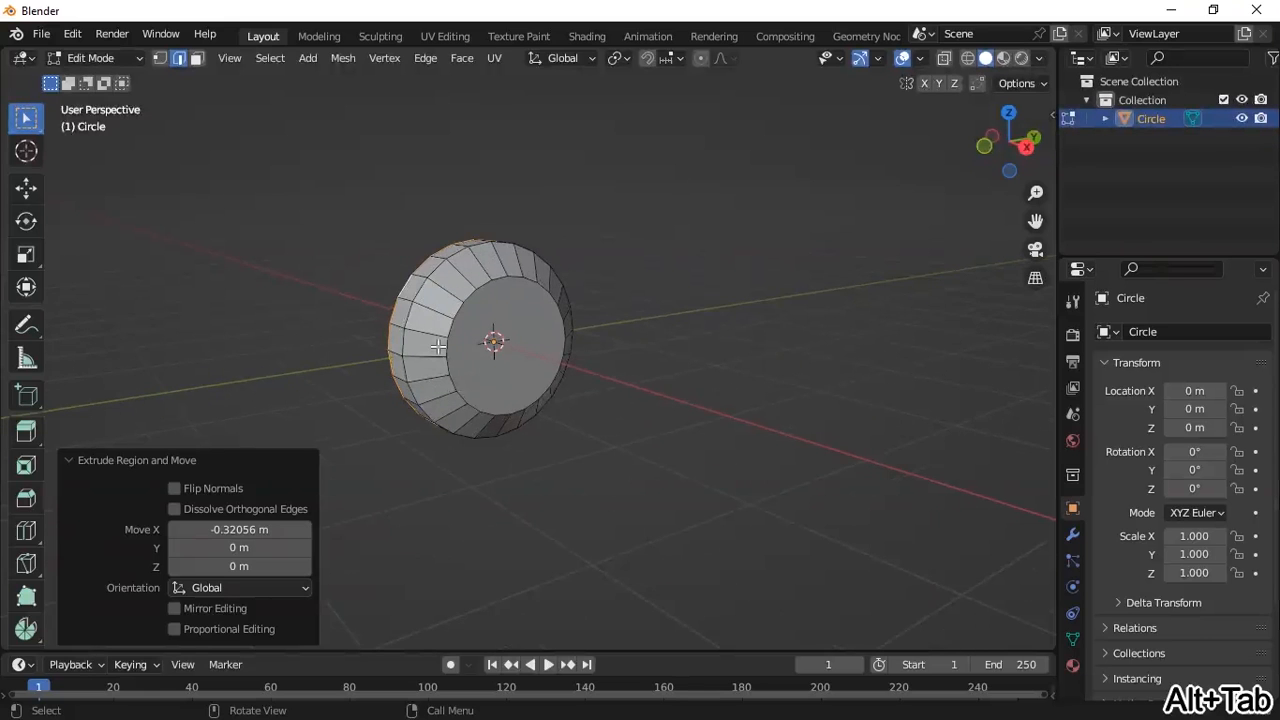
- Select the upper-half faces of the ear cup's sloped ring and separate them into their own object
middle_drag(428, 347, 424, 340)
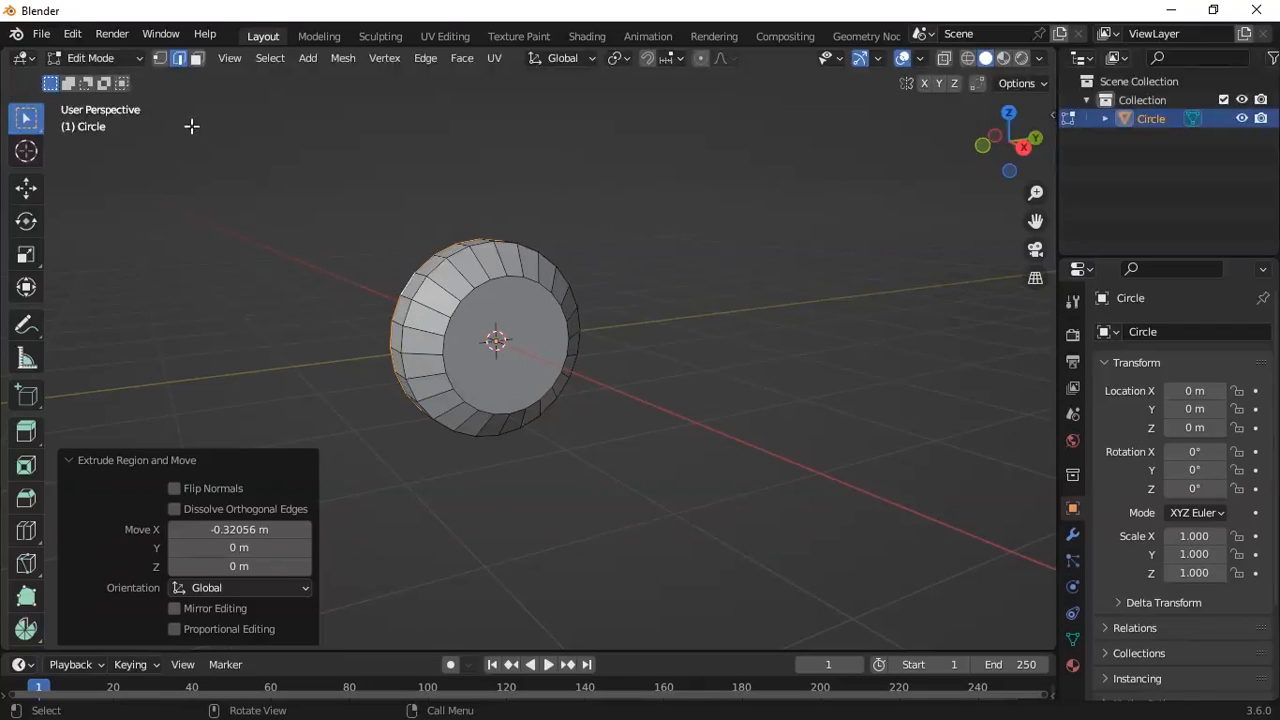
click(195, 63)
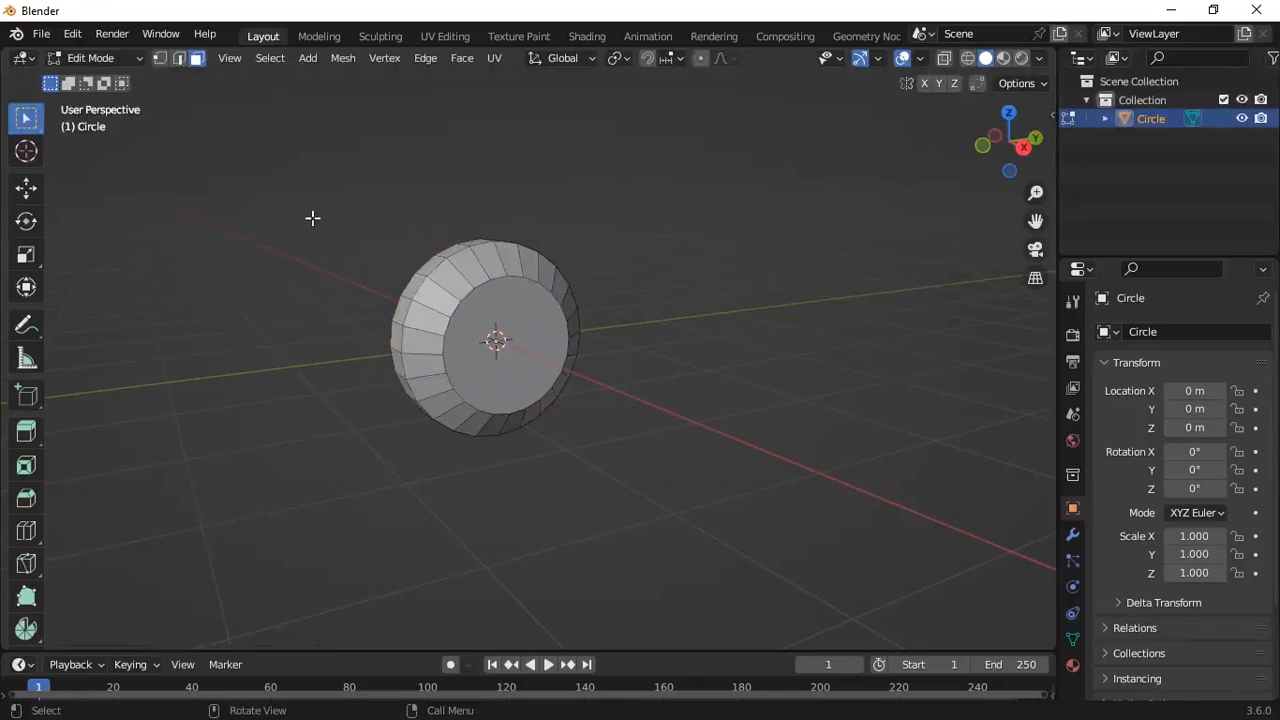
middle_drag(405, 305, 397, 322)
click(397, 322)
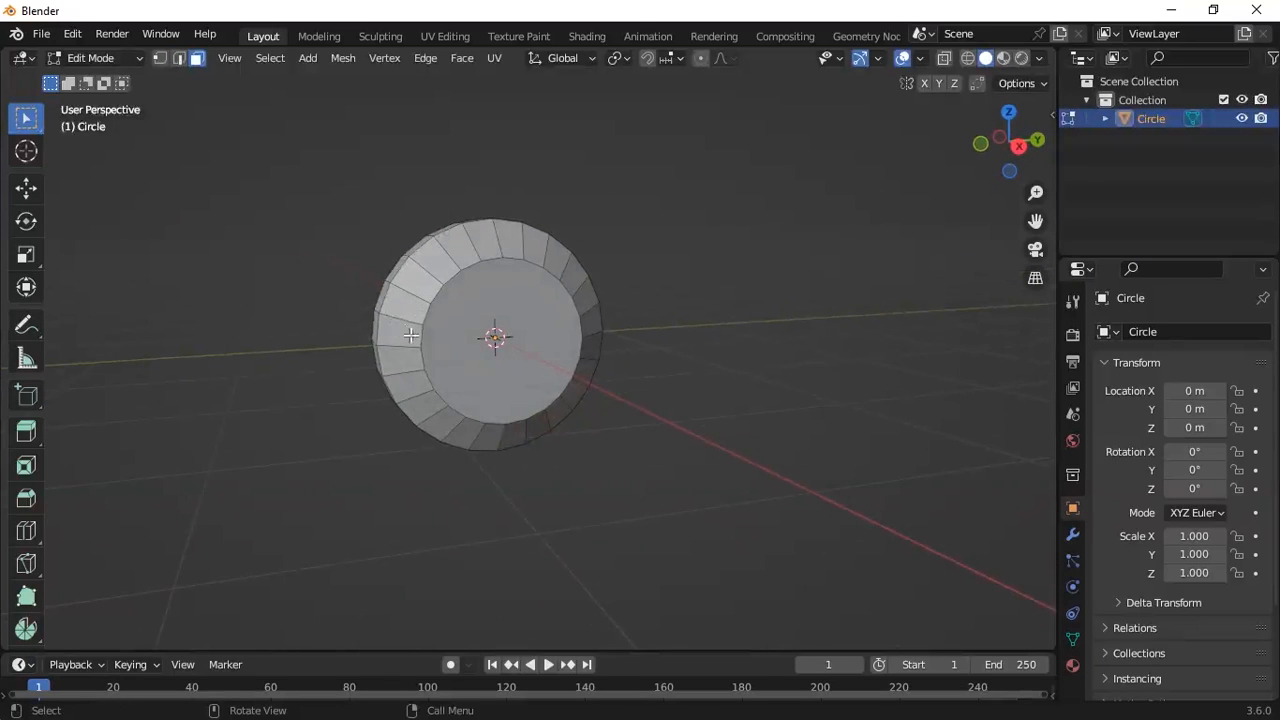
middle_drag(514, 389, 495, 362)
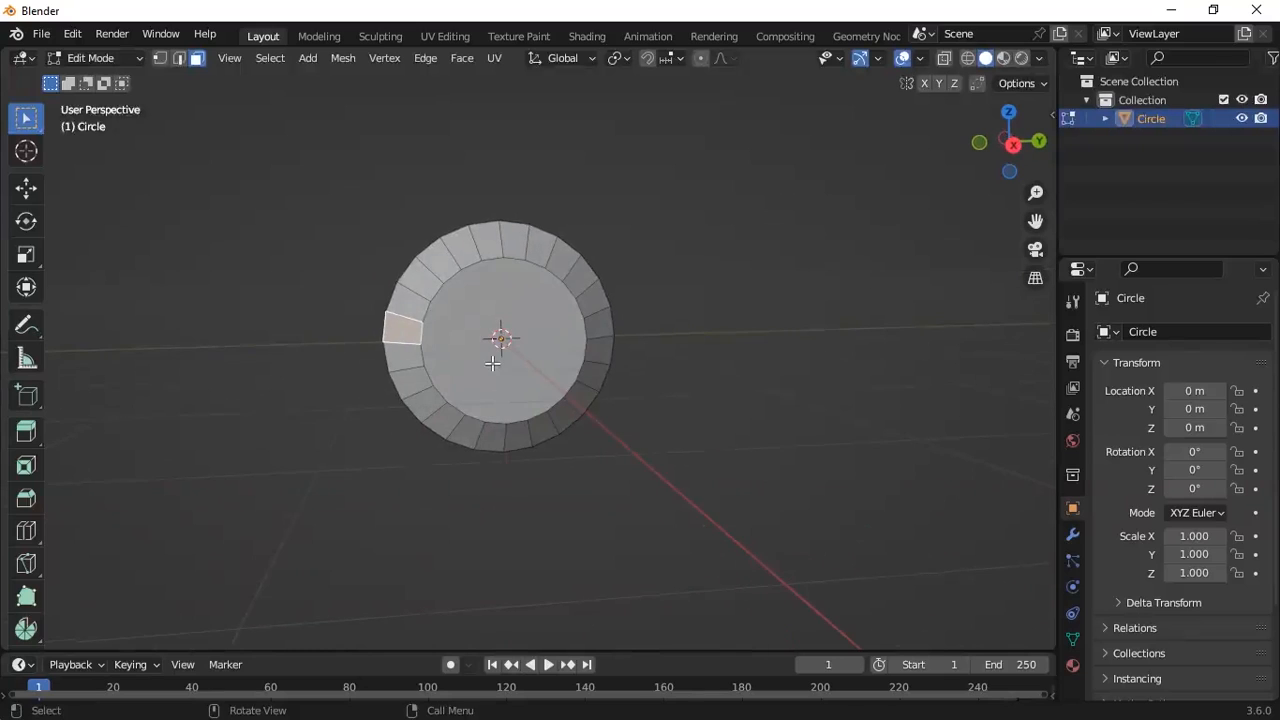
ctrl+click(490, 246)
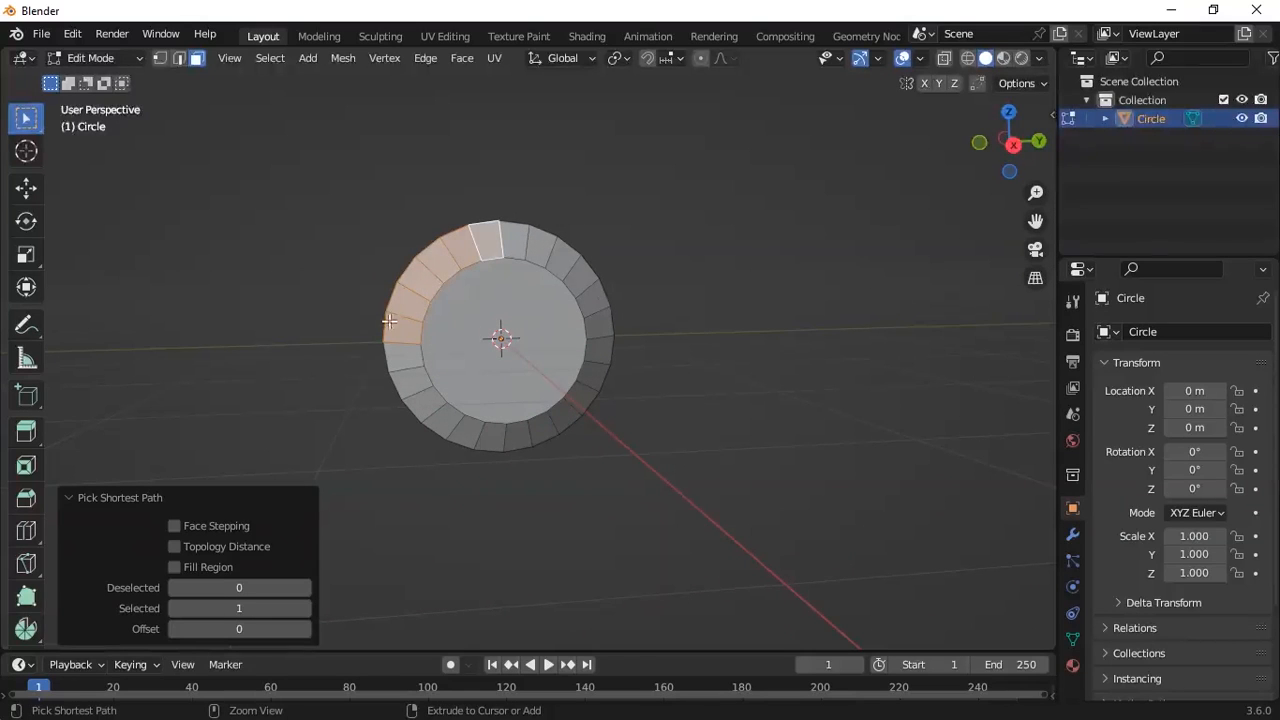
ctrl+click(598, 296)
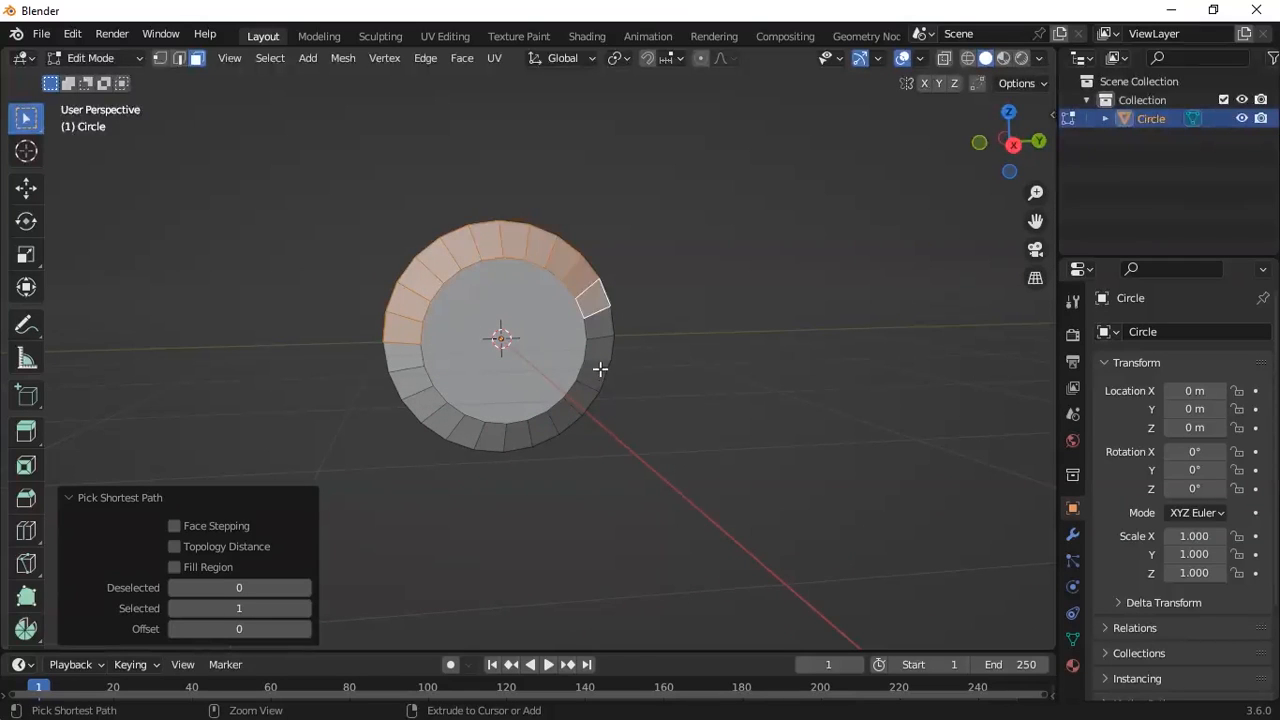
middle_drag(617, 349, 586, 333)
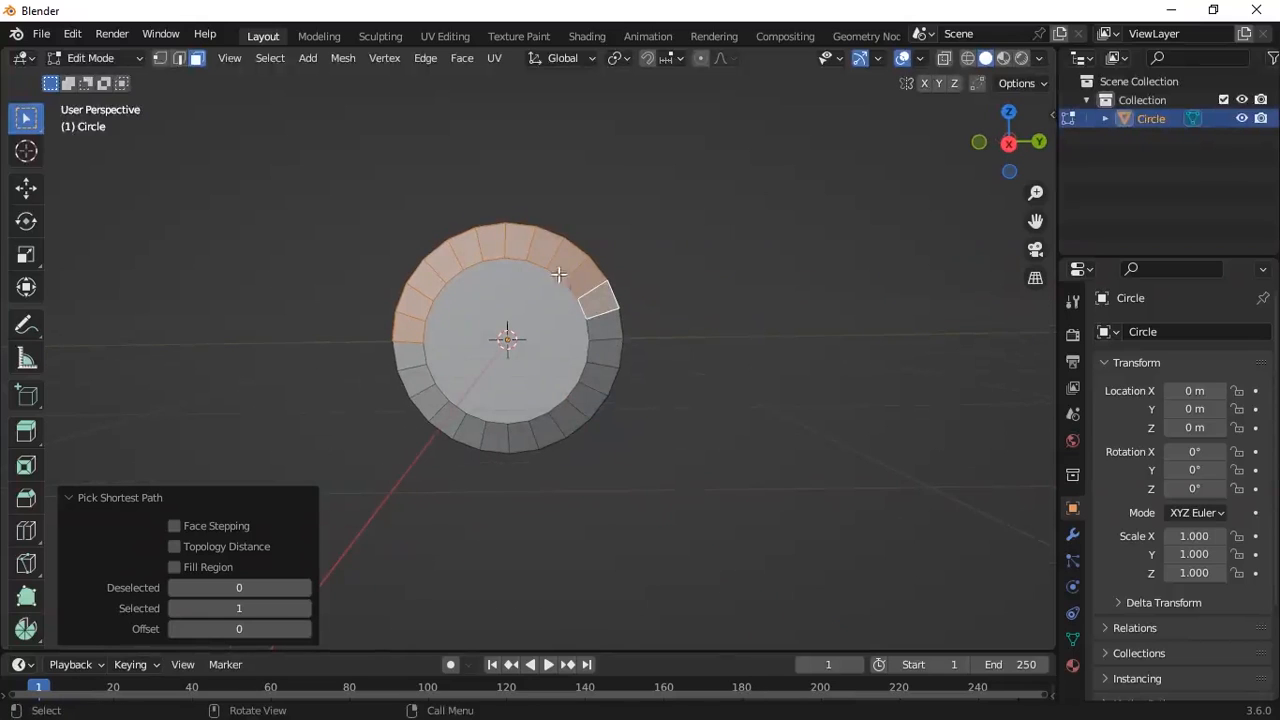
shift+click(607, 325)
middle_drag(638, 397, 686, 403)
middle_drag(463, 303, 486, 320)
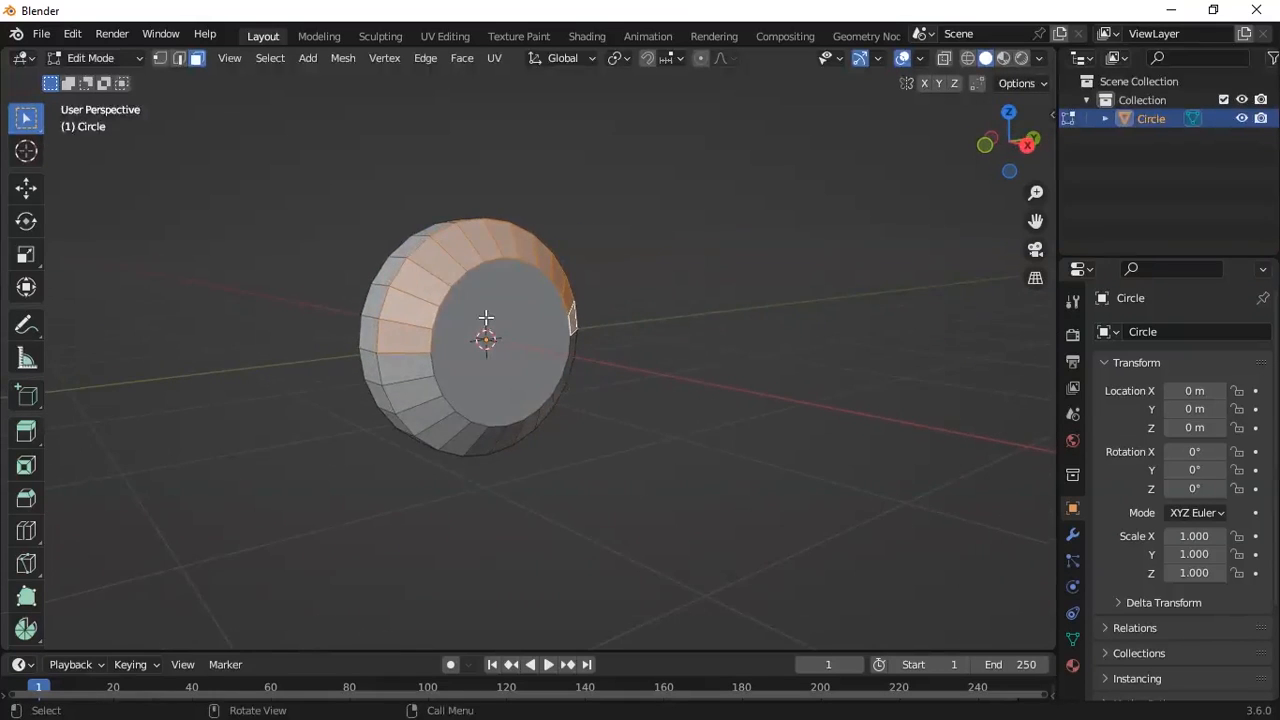
key(p)
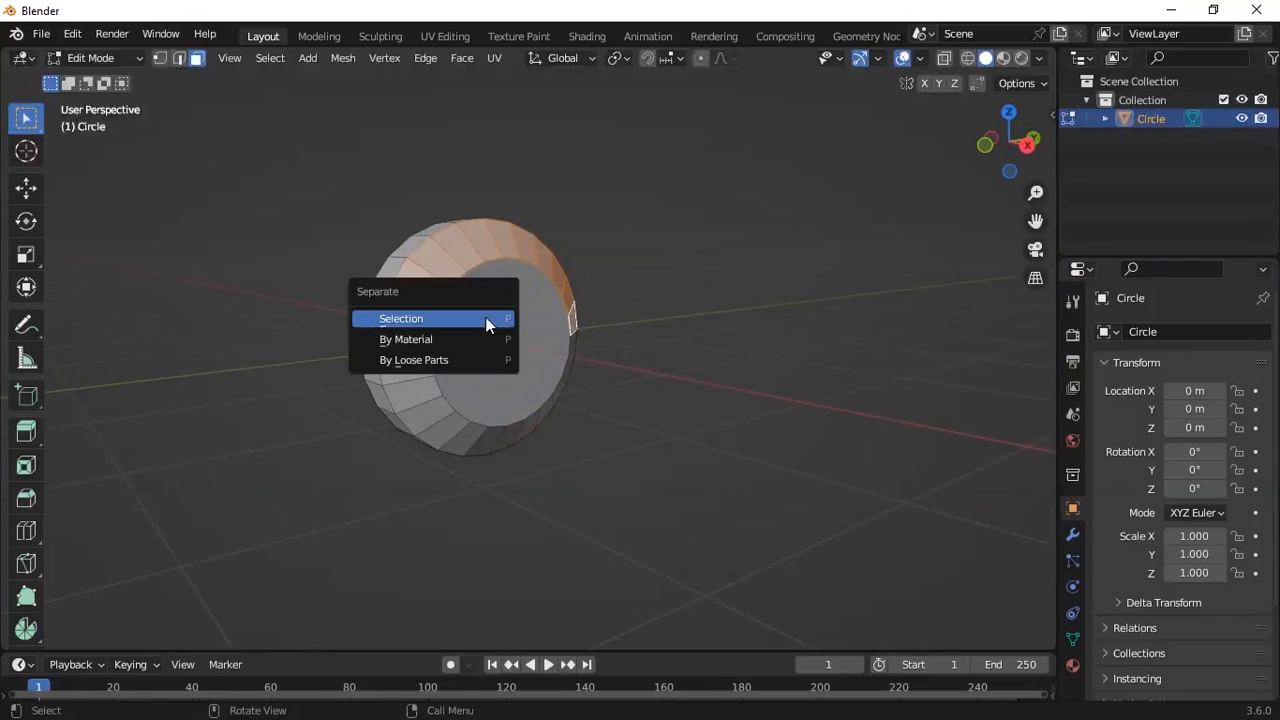
click(410, 319)
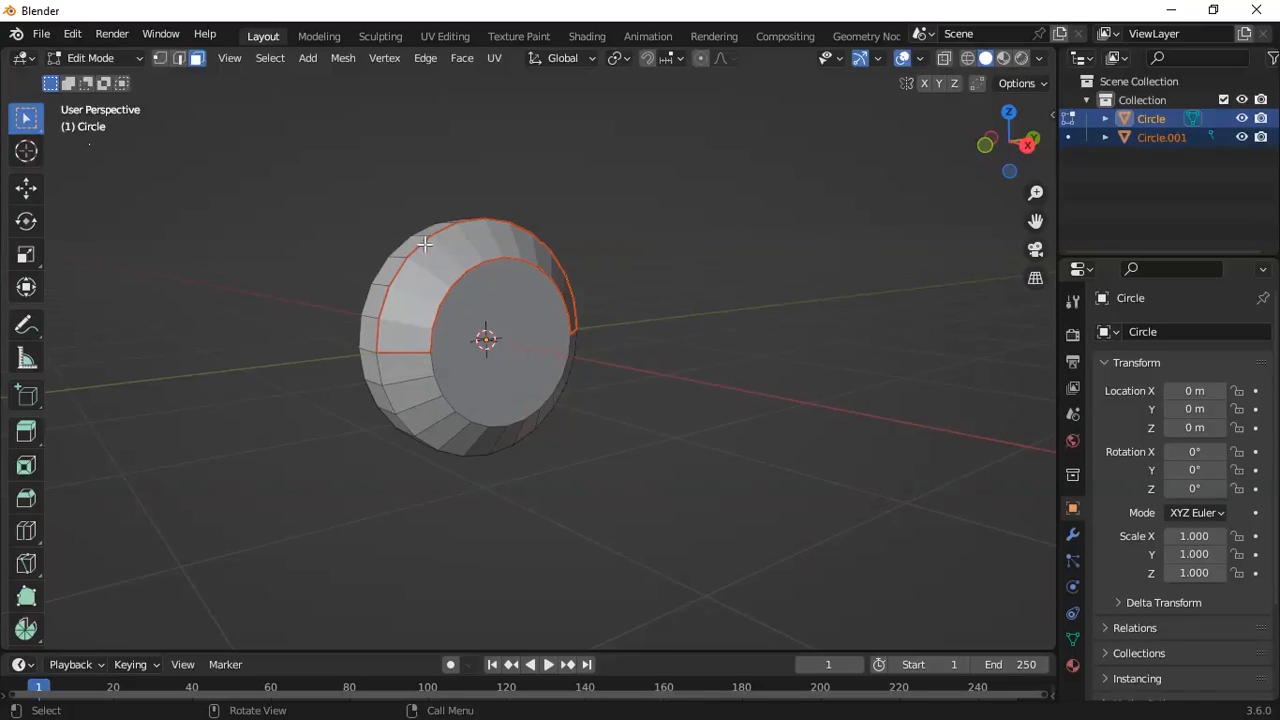
- Return to Object Mode and move the separated arc piece 2 m along global X, away from the ear cup
click(99, 59)
click(97, 77)
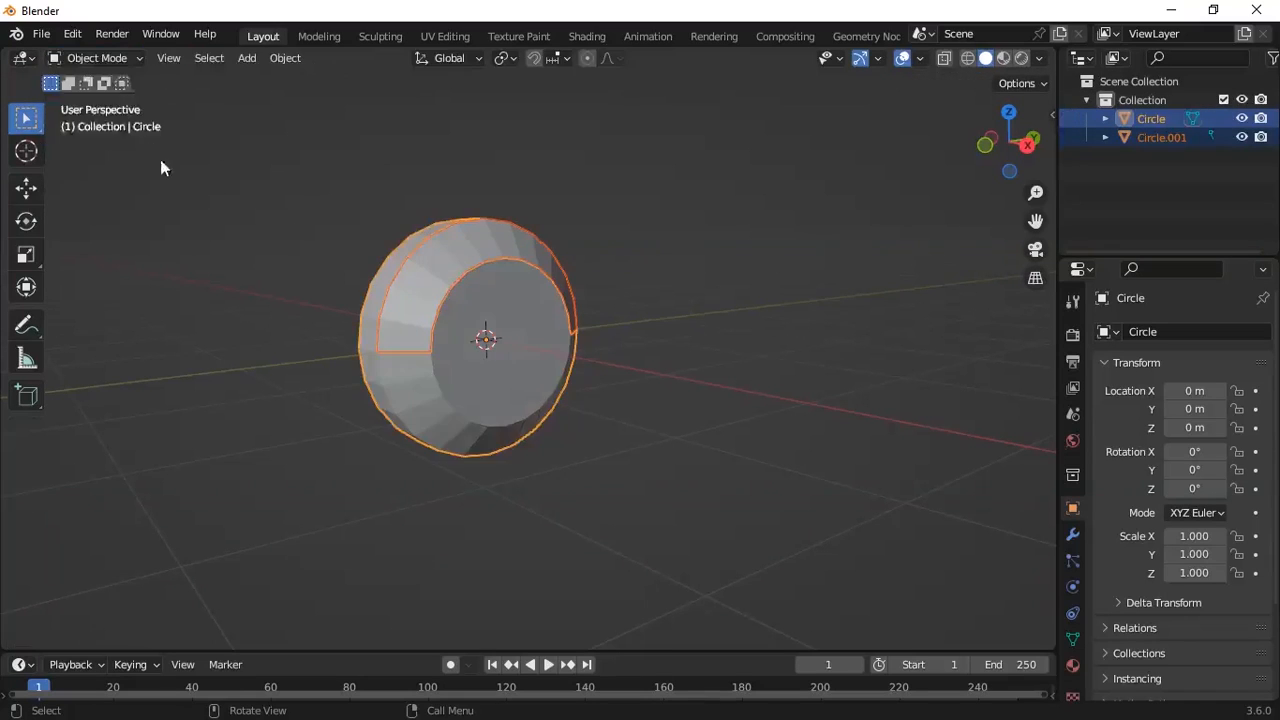
click(431, 261)
middle_drag(396, 384, 506, 367)
key(g)
key(x)
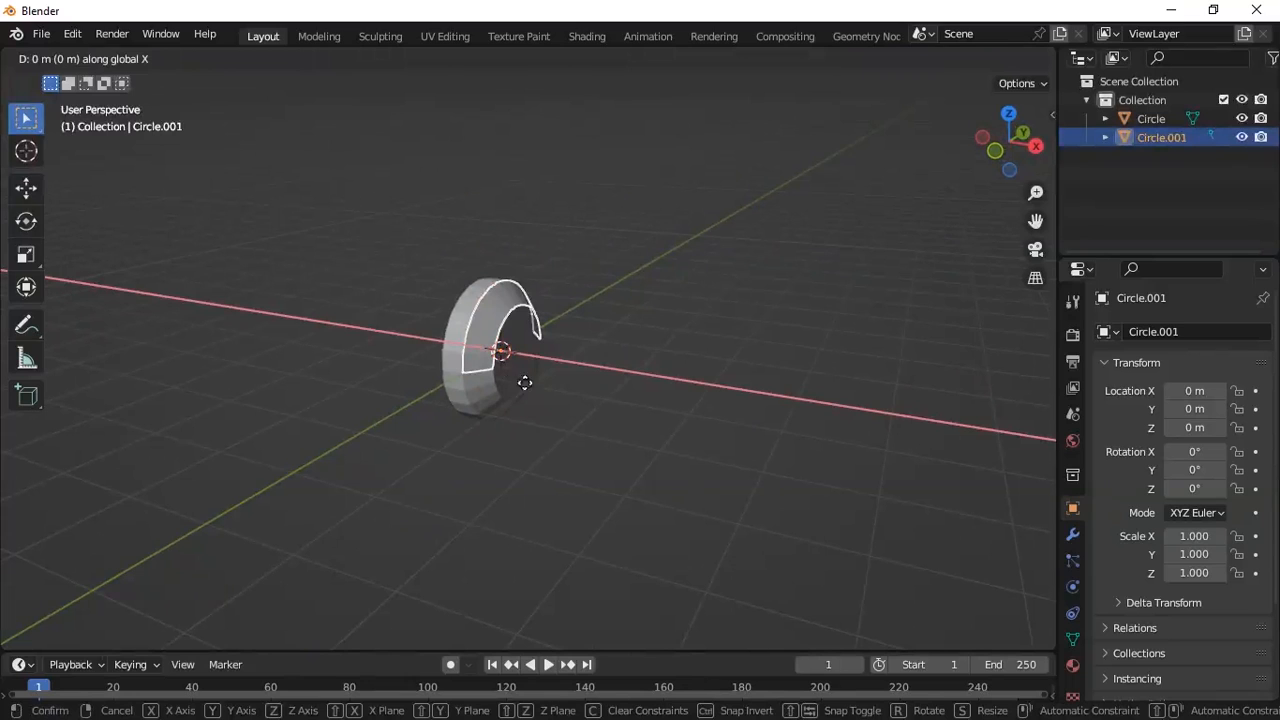
click(617, 423)
middle_drag(586, 399, 509, 391)
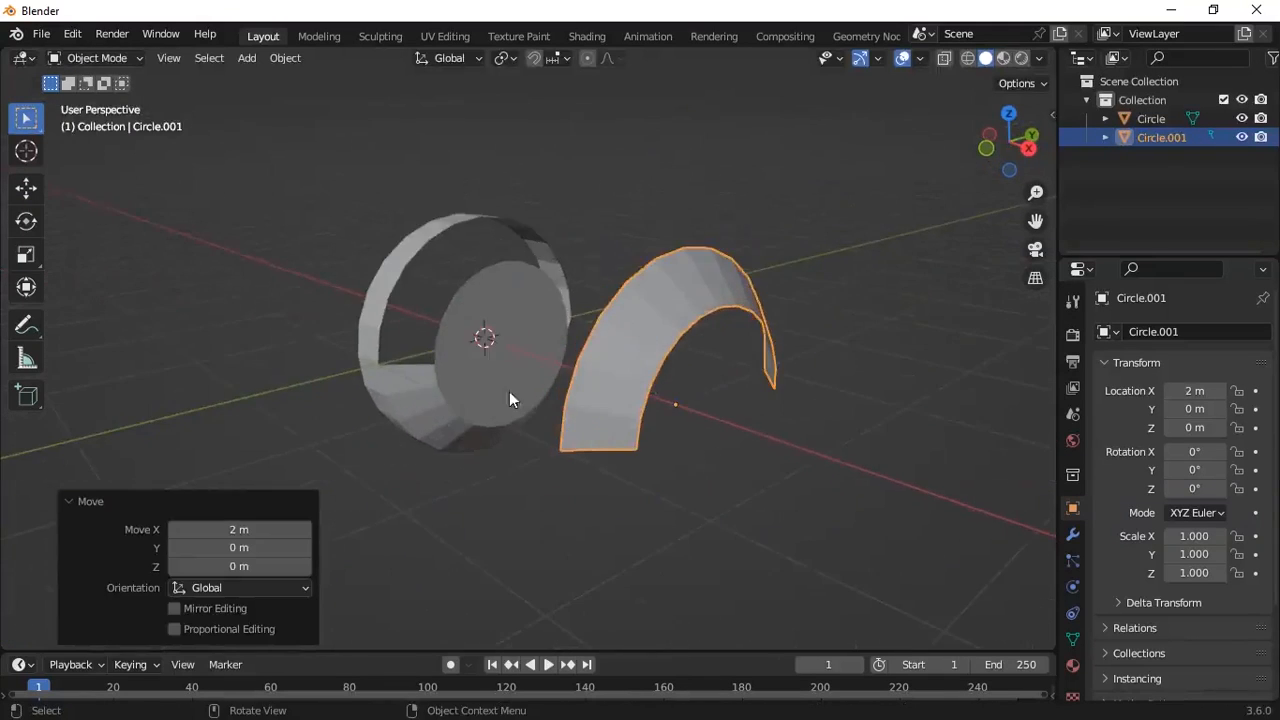
key(KP_7)
shift+middle_drag(706, 276, 651, 214)
scroll(415, 276, up, 2)
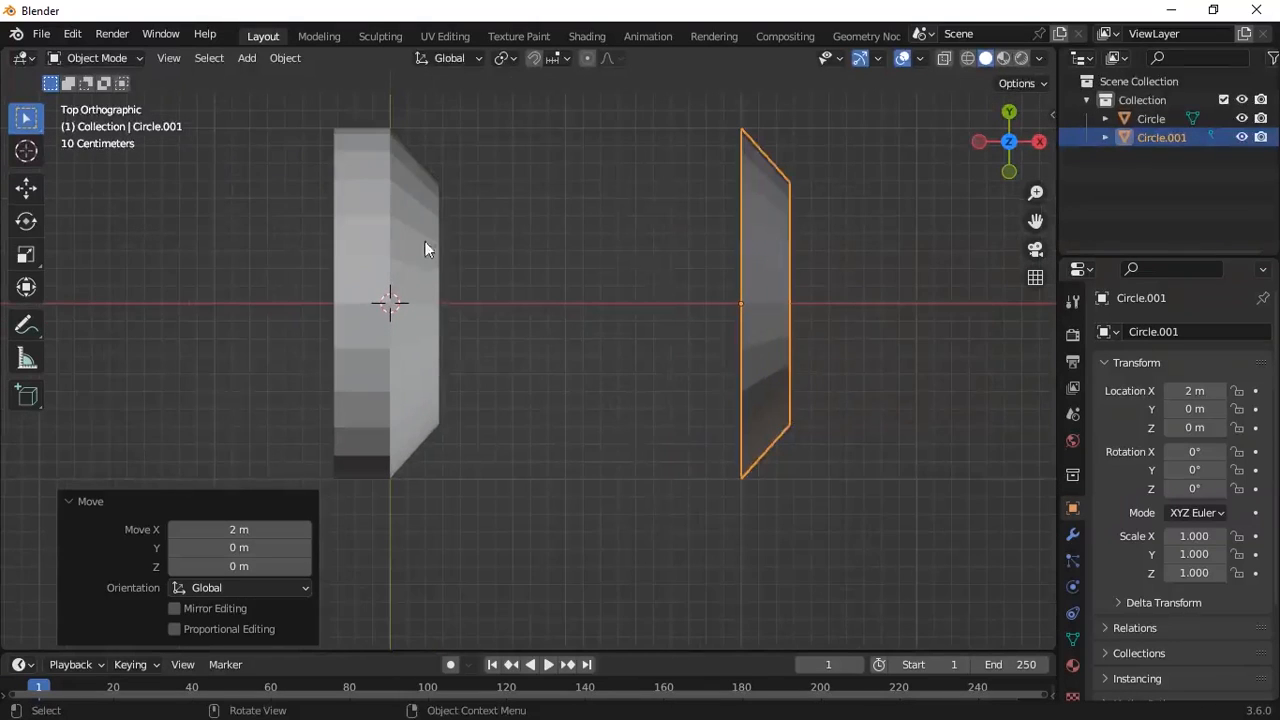
middle_drag(434, 281, 372, 138)
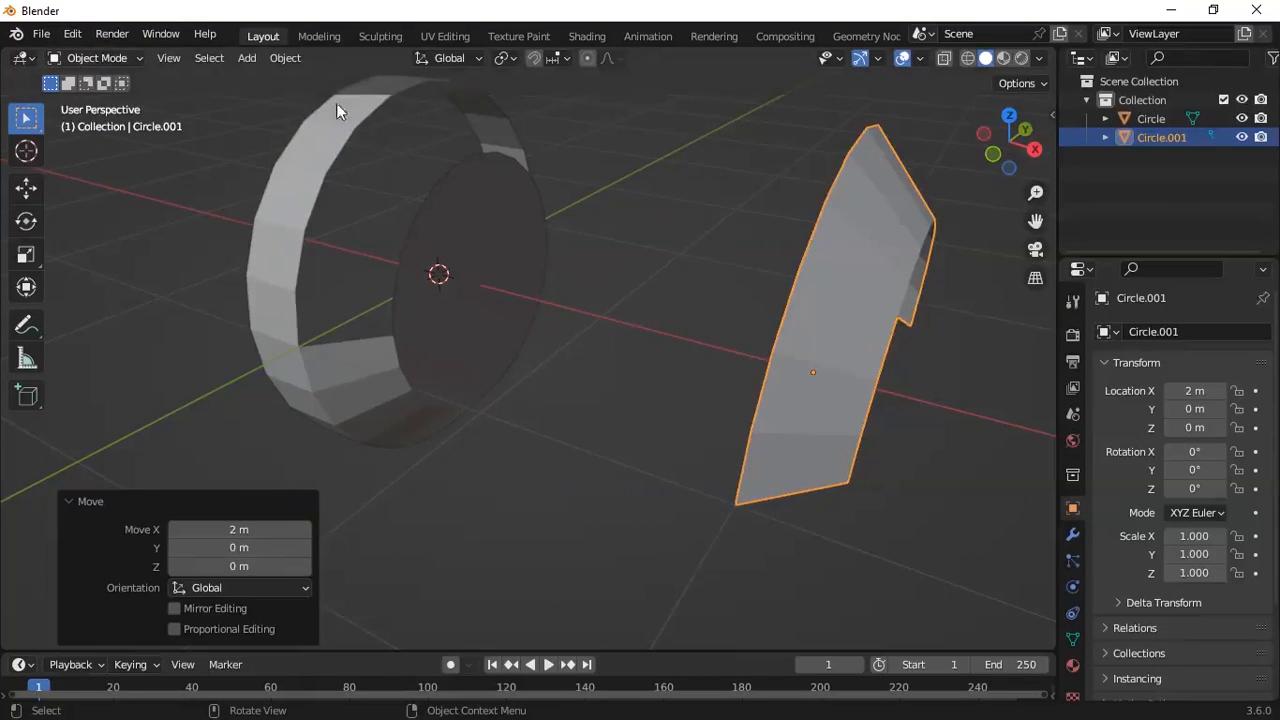
- In the ear cup's mesh, select the upper edges of the inner disc and extrude them about 0.28 m in the negative global X direction
click(338, 137)
click(103, 57)
click(100, 95)
click(178, 57)
middle_drag(511, 300, 441, 278)
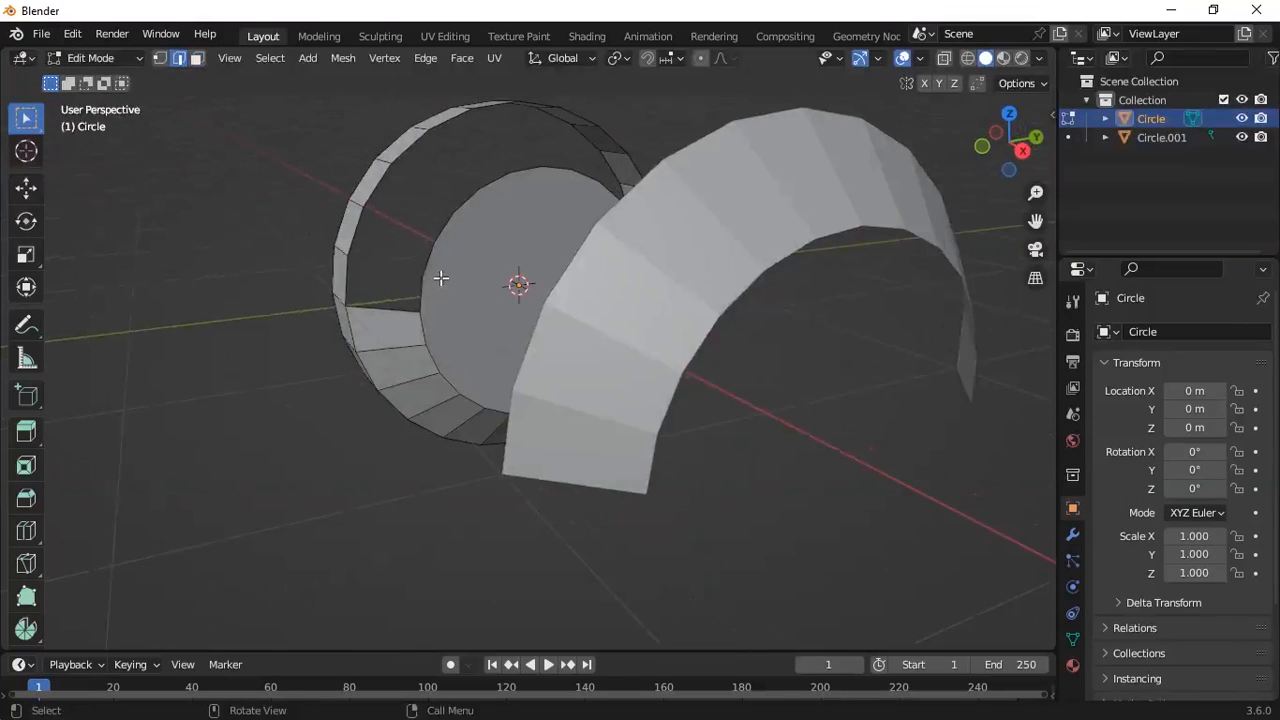
middle_drag(517, 320, 426, 360)
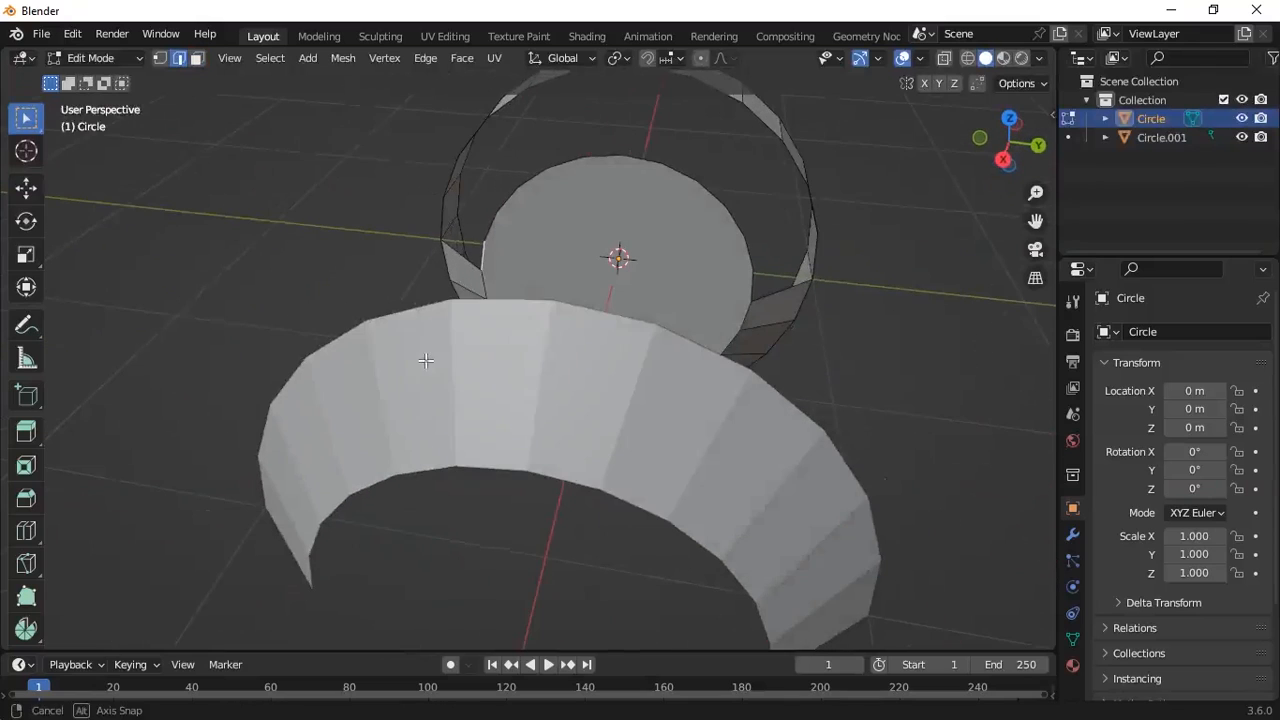
ctrl+click(569, 166)
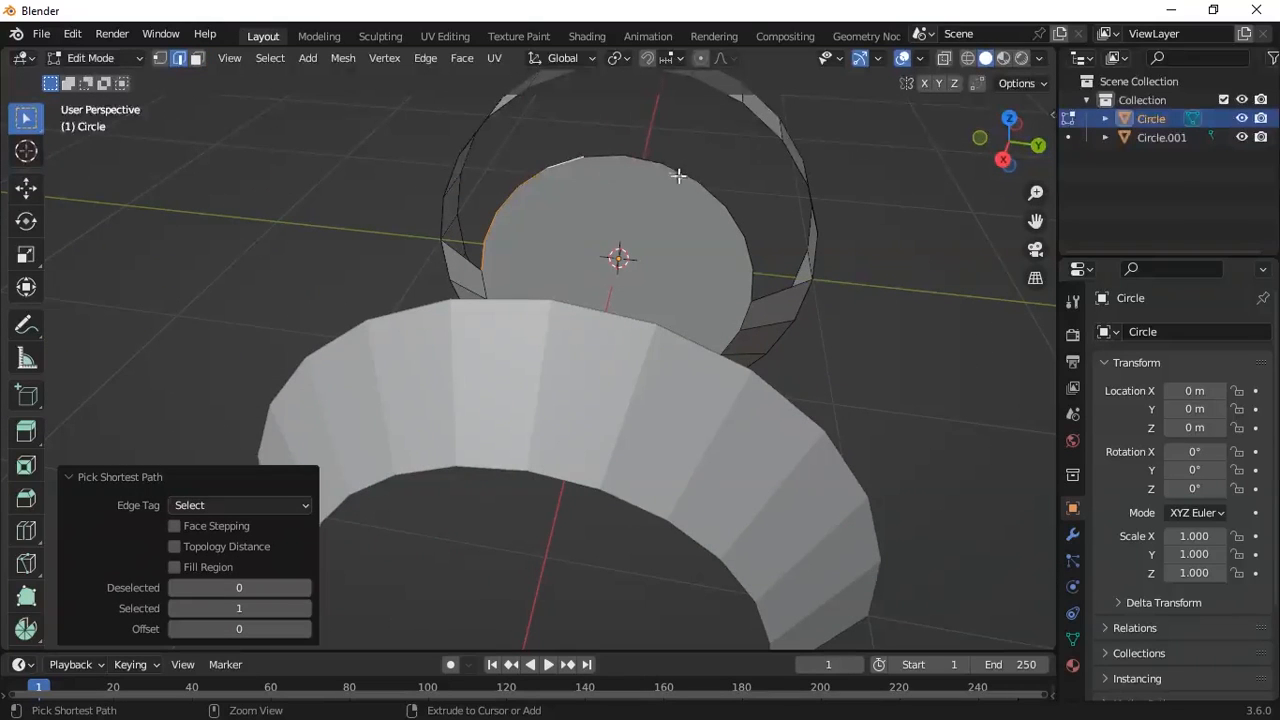
ctrl+click(709, 189)
middle_drag(756, 280, 359, 201)
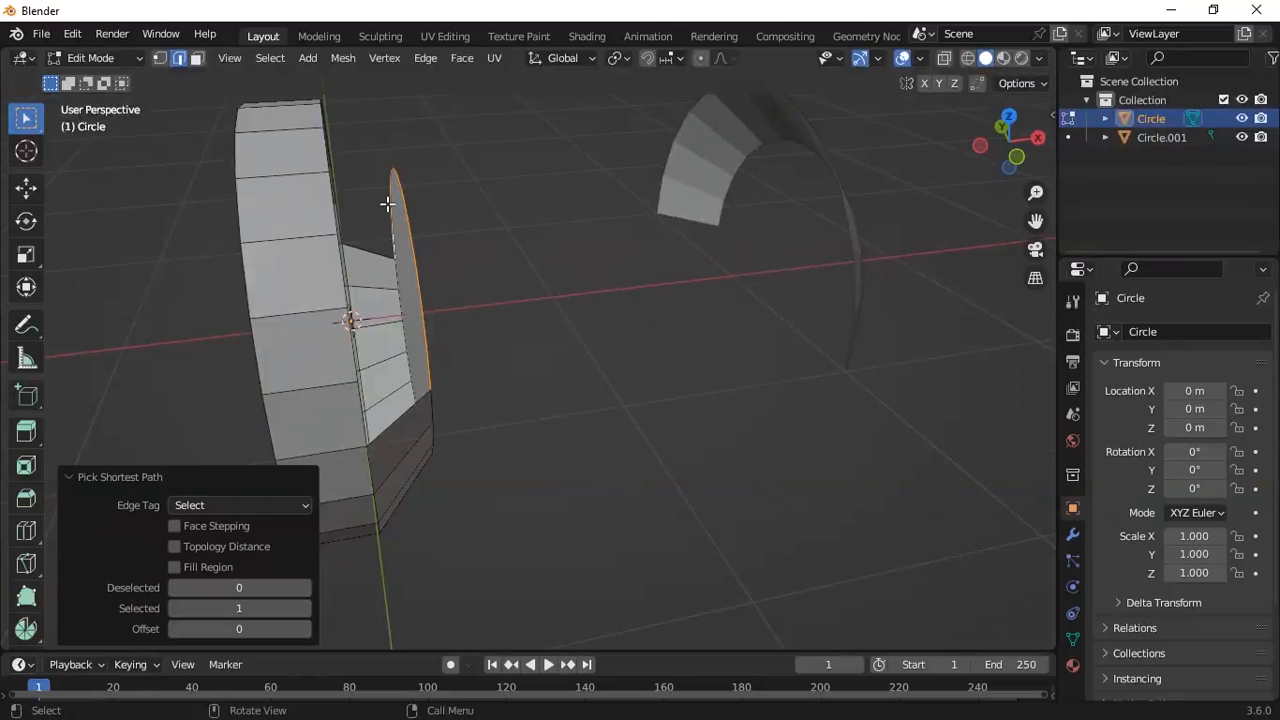
key(KP_7)
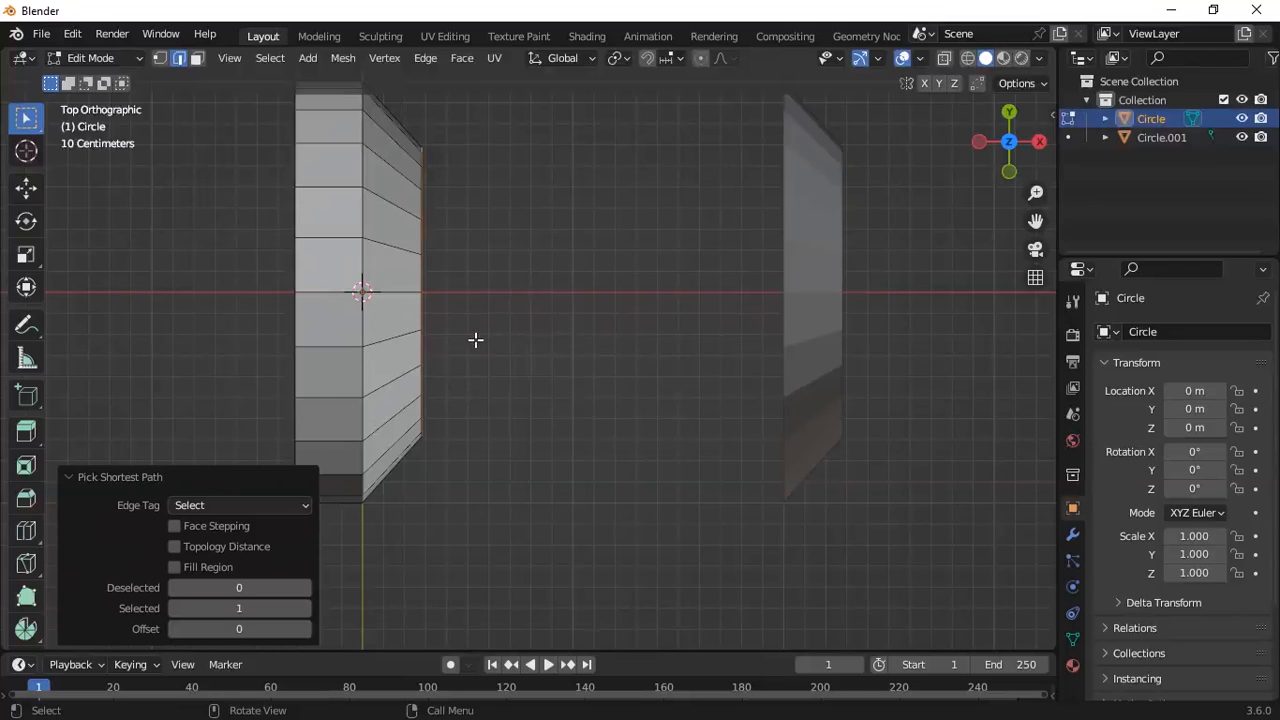
key(g)
key(x)
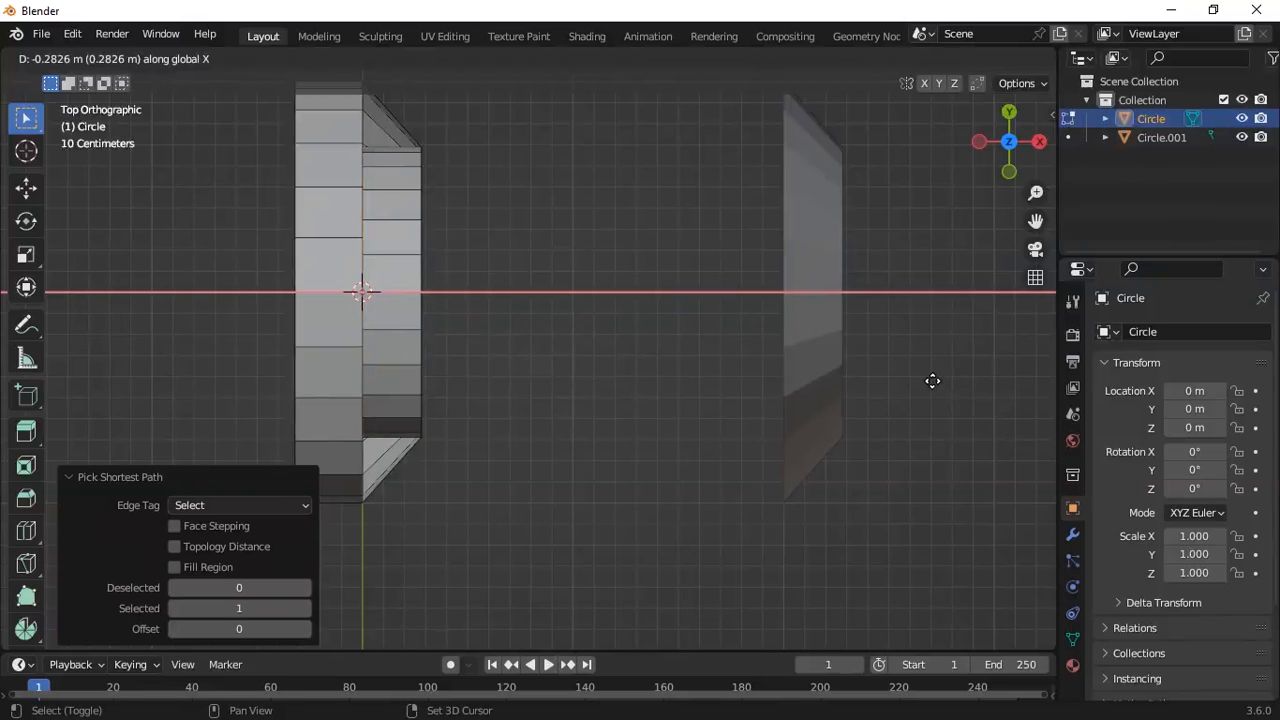
click(932, 381)
- Fill the triangular end of the recess and the first quad between the extruded inner wall and the outer rim
middle_drag(634, 363, 385, 237)
middle_drag(371, 183, 325, 204)
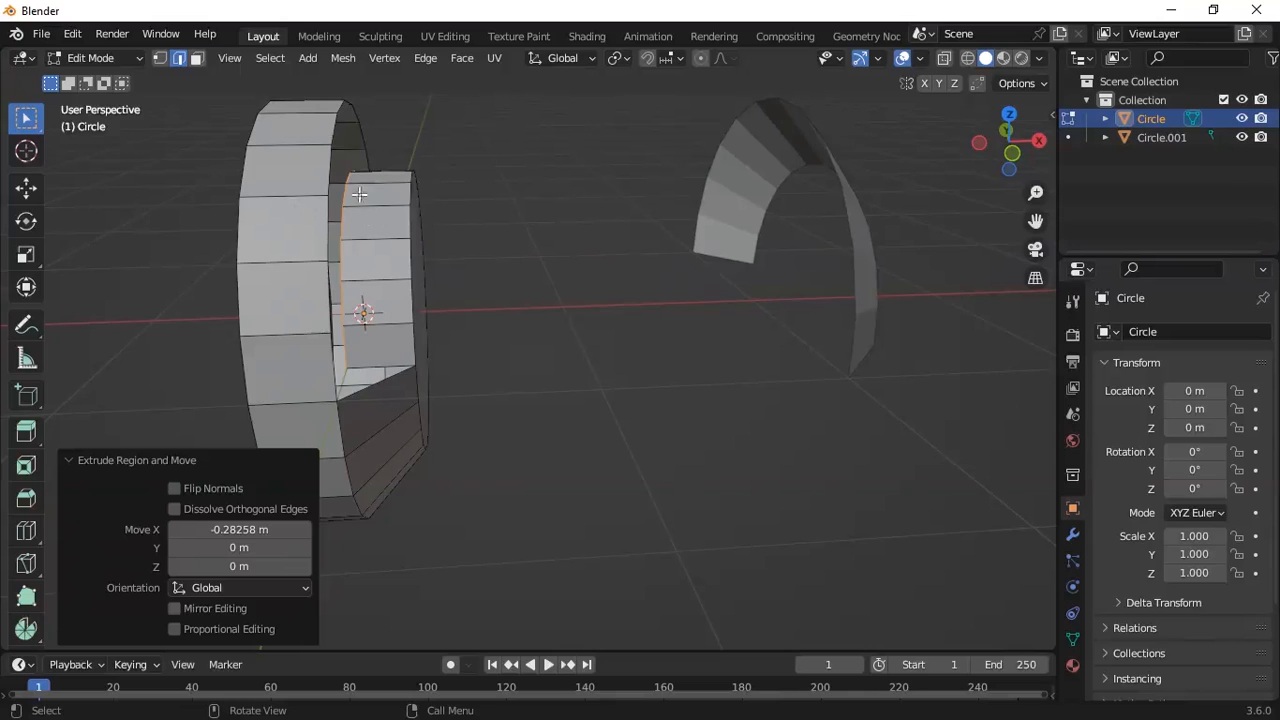
middle_drag(369, 230, 343, 291)
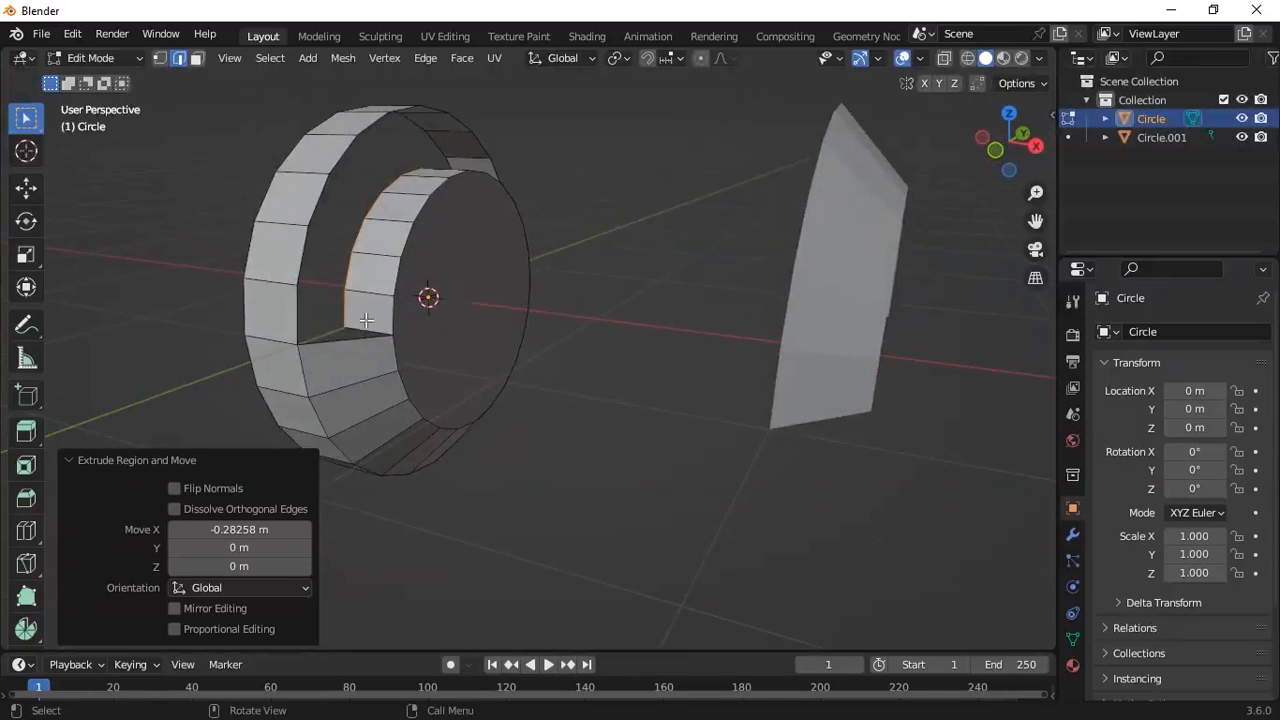
middle_drag(412, 193, 253, 139)
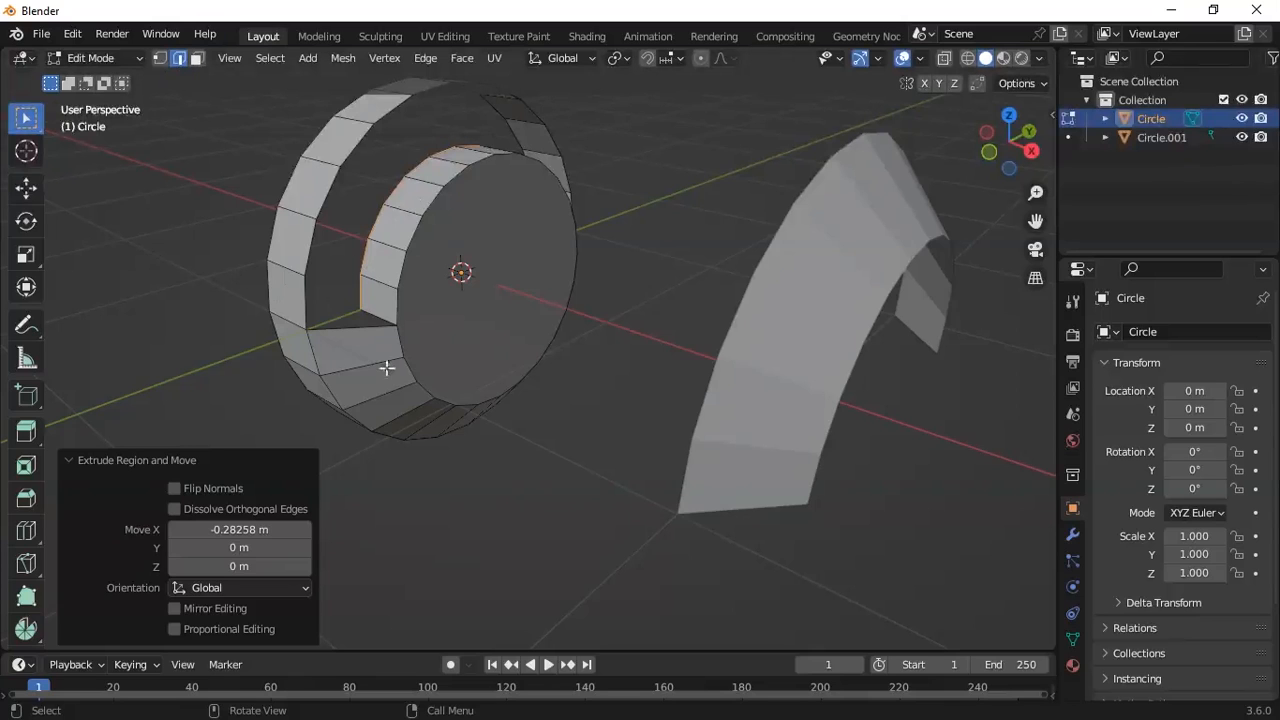
click(373, 327)
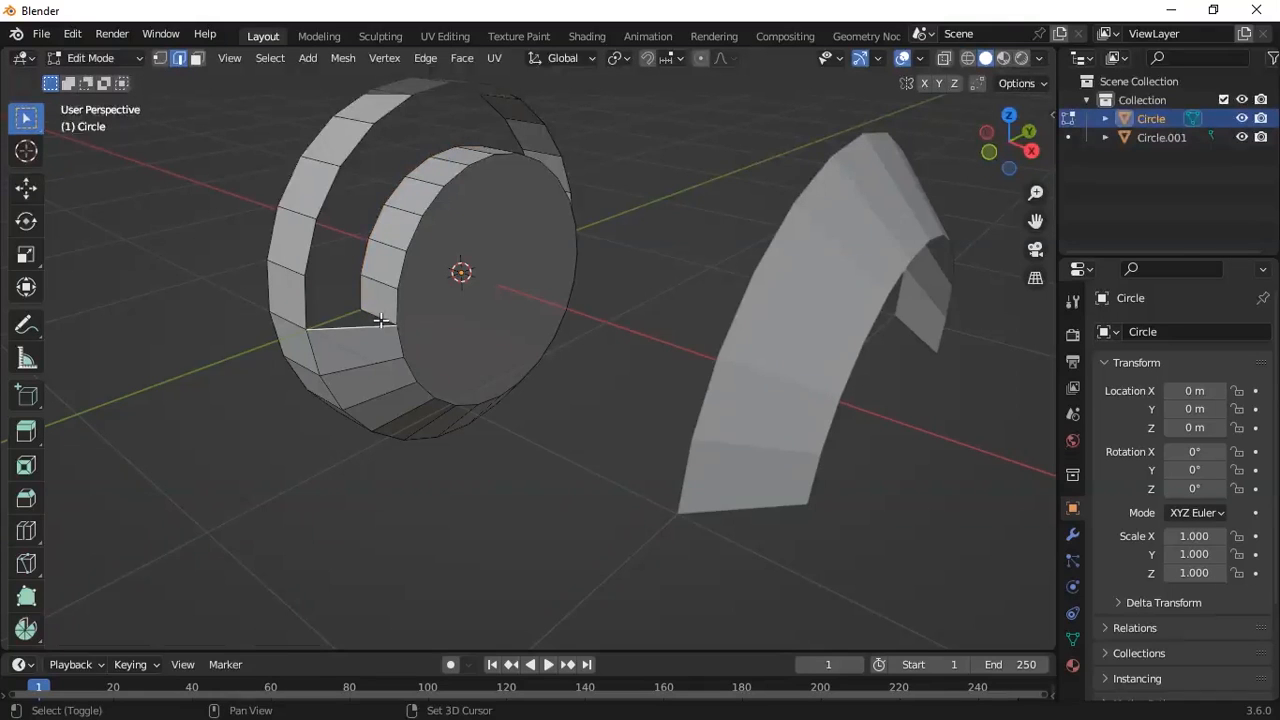
middle_drag(373, 327, 313, 286)
key(f)
click(334, 265)
shift+click(266, 279)
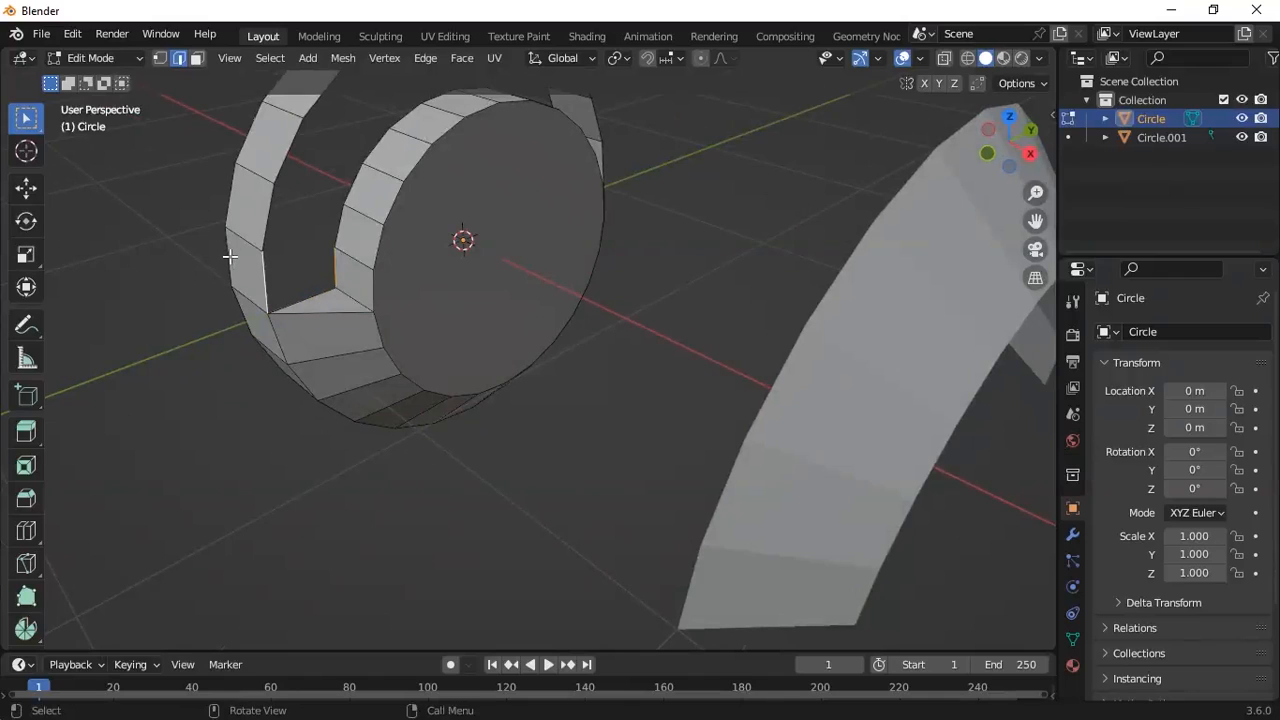
key(f)
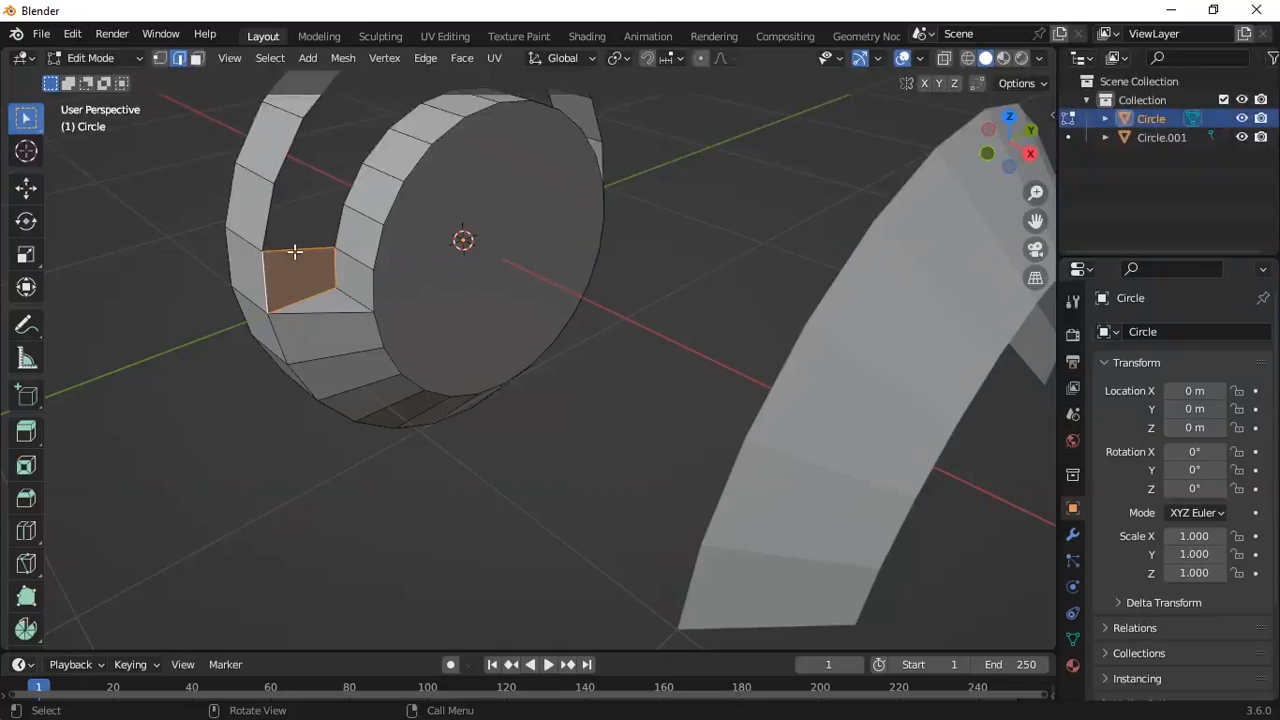
- Fill the remaining faces one after another around the arc between the inner wall and the outer rim
key(alt+a)
middle_drag(526, 357, 334, 363)
middle_drag(620, 206, 575, 290)
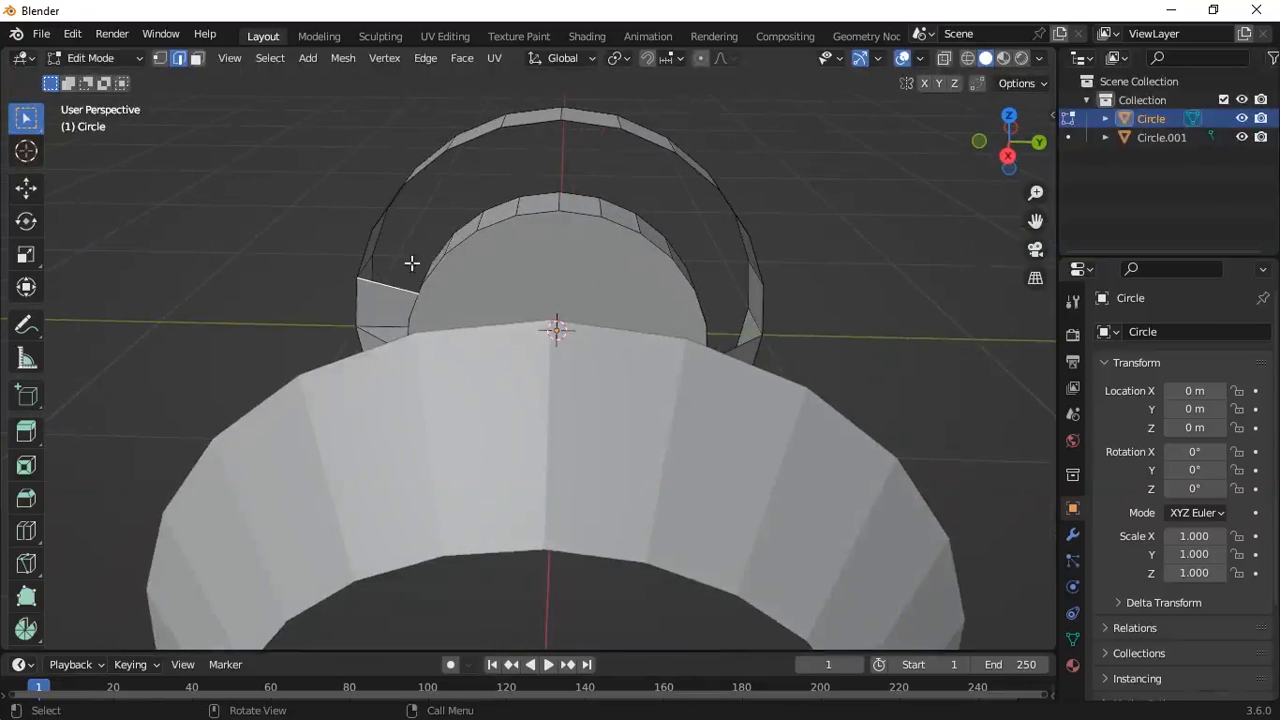
middle_drag(490, 247, 322, 264)
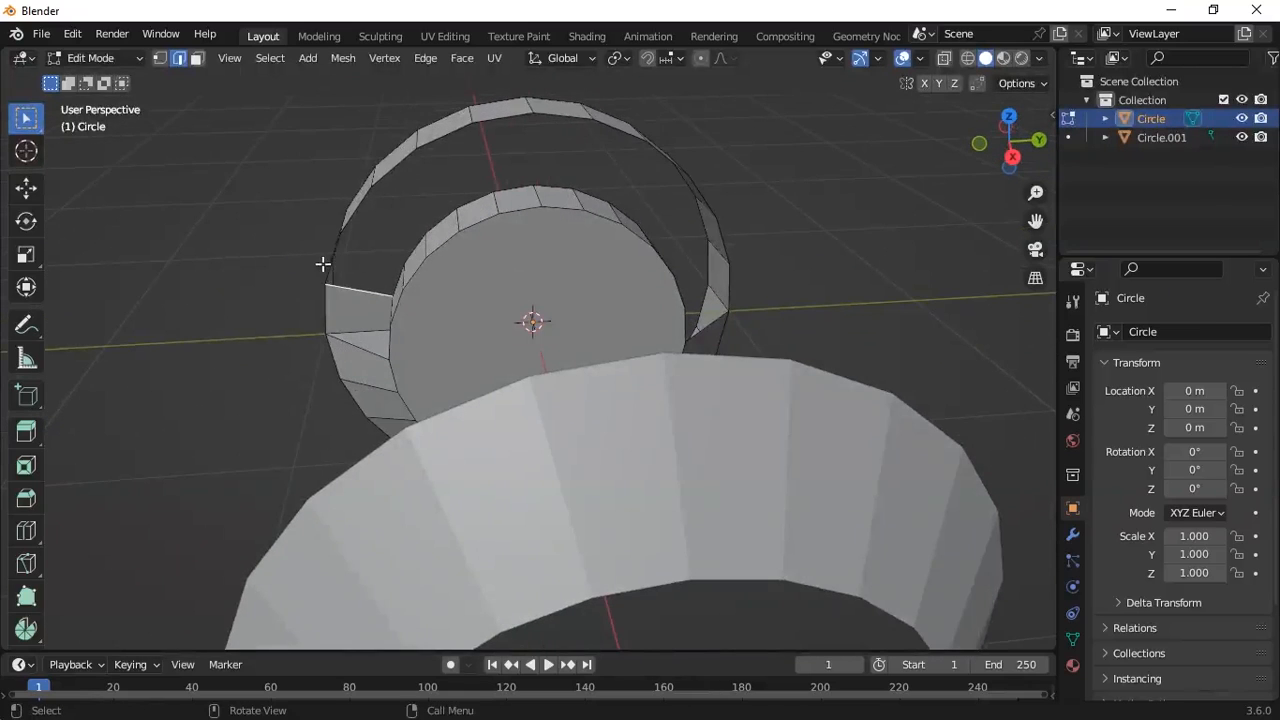
key(f)
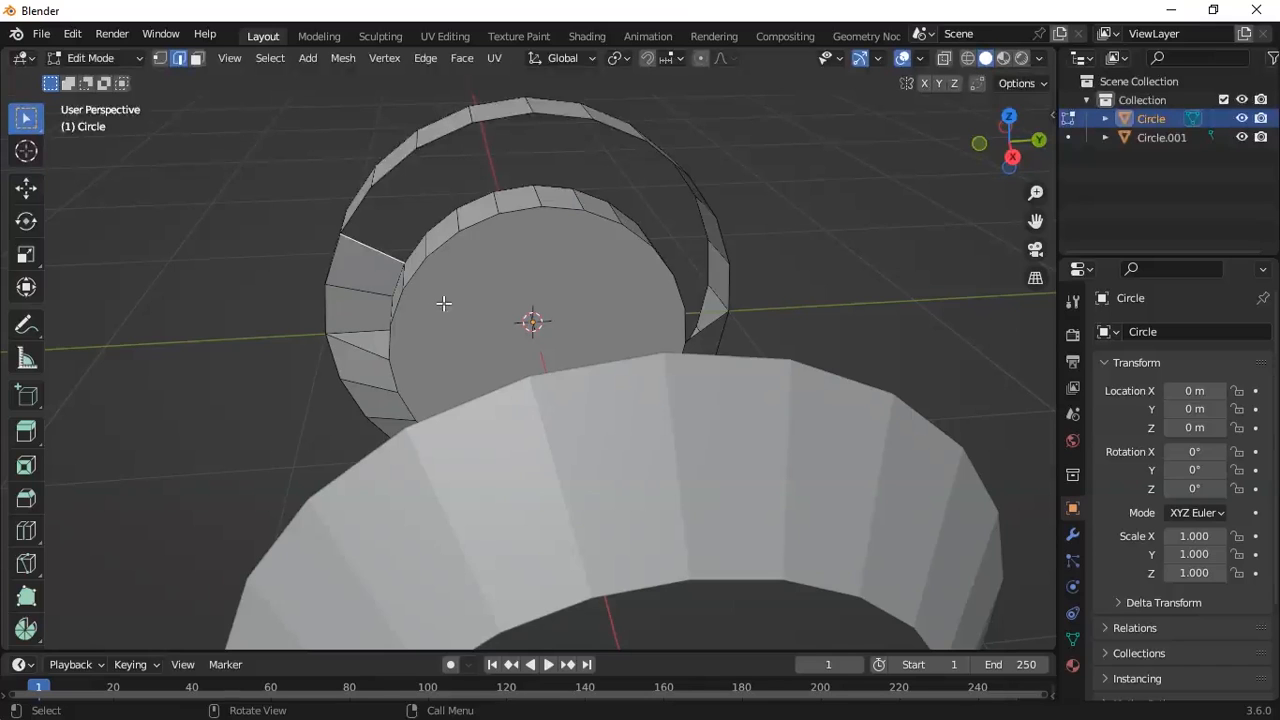
key(f)
key(f)
key(f)
key(f)
key(f)
key(f)
key(f)
key(f)
key(f)
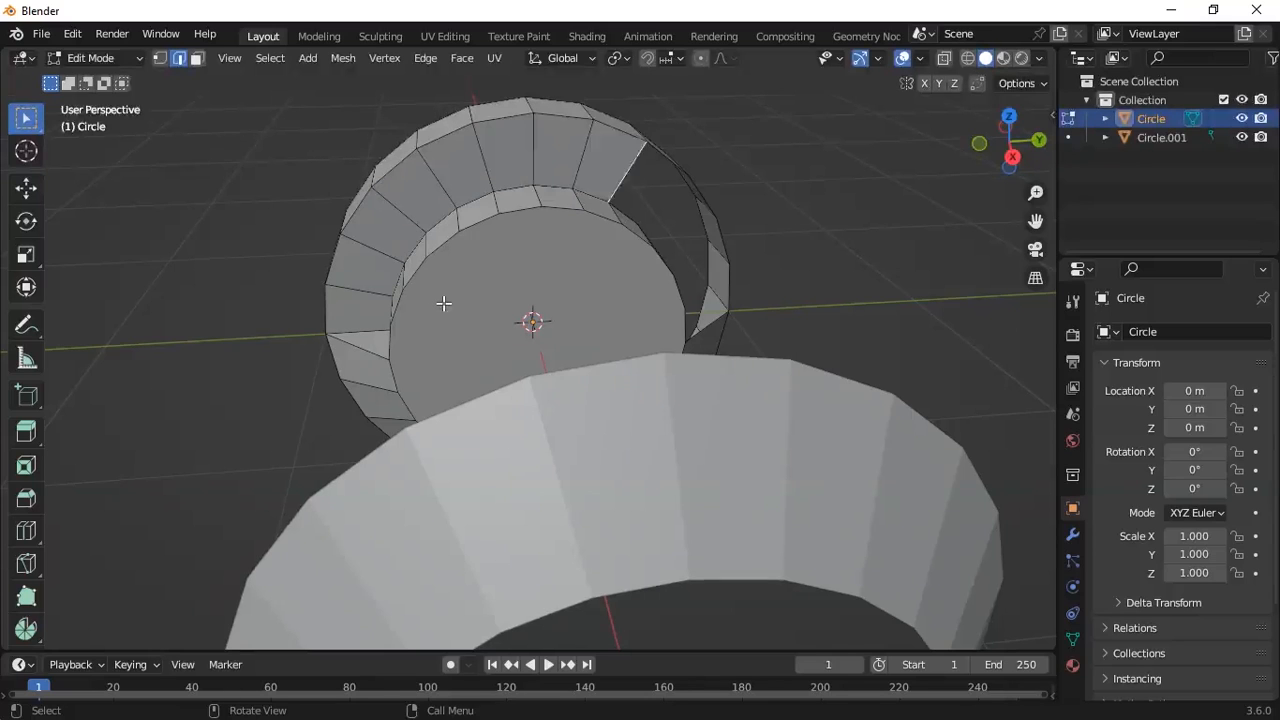
middle_drag(616, 305, 840, 266)
key(f)
key(f)
key(f)
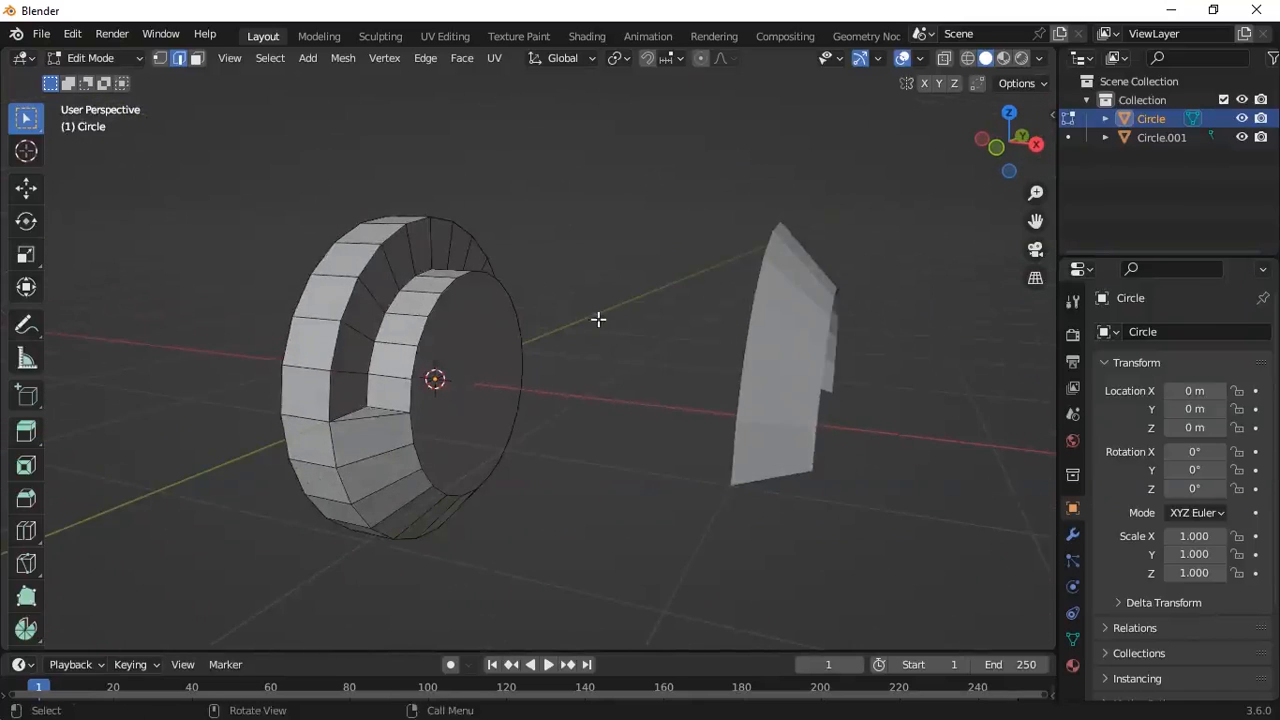
- Return to Object Mode and add a Subdivision Surface modifier to the ear cup
scroll(497, 339, down, 2)
mouse_move(497, 339)
middle_down()
mouse_move(560, 337)
mouse_move(477, 323)
mouse_move(467, 328)
mouse_move(505, 332)
mouse_move(455, 344)
mouse_move(505, 343)
middle_up()
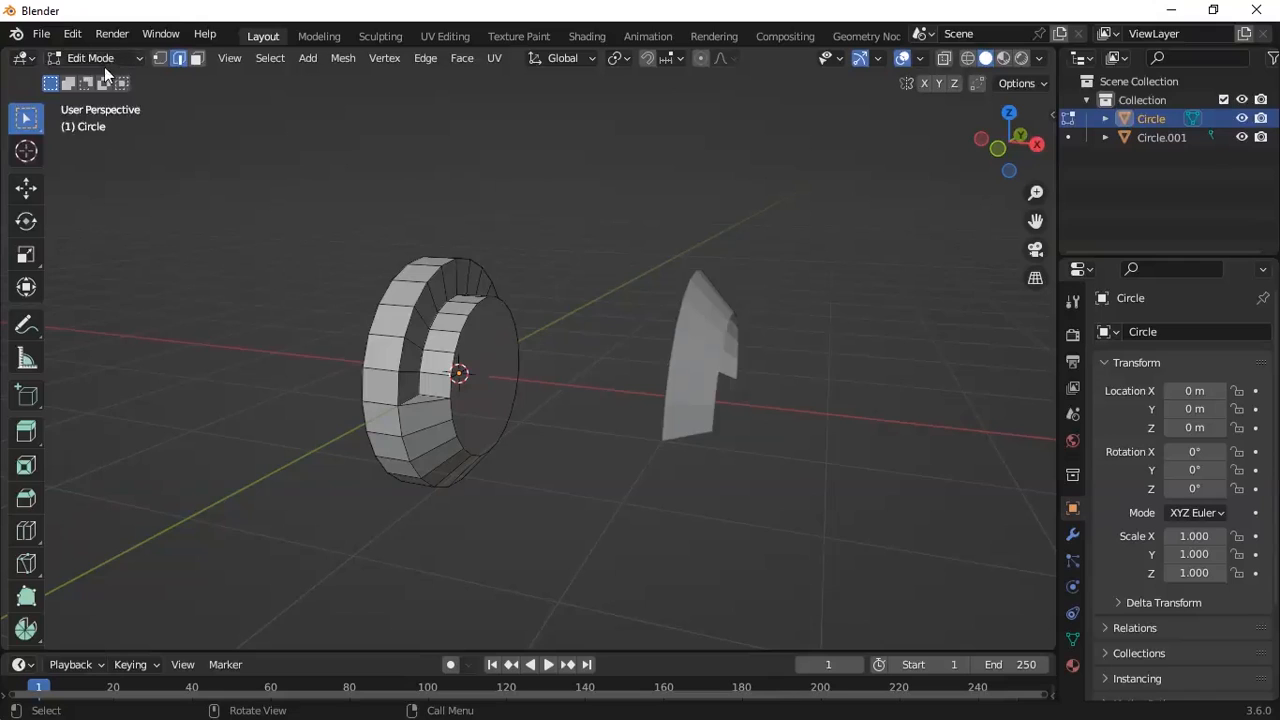
click(103, 63)
click(100, 76)
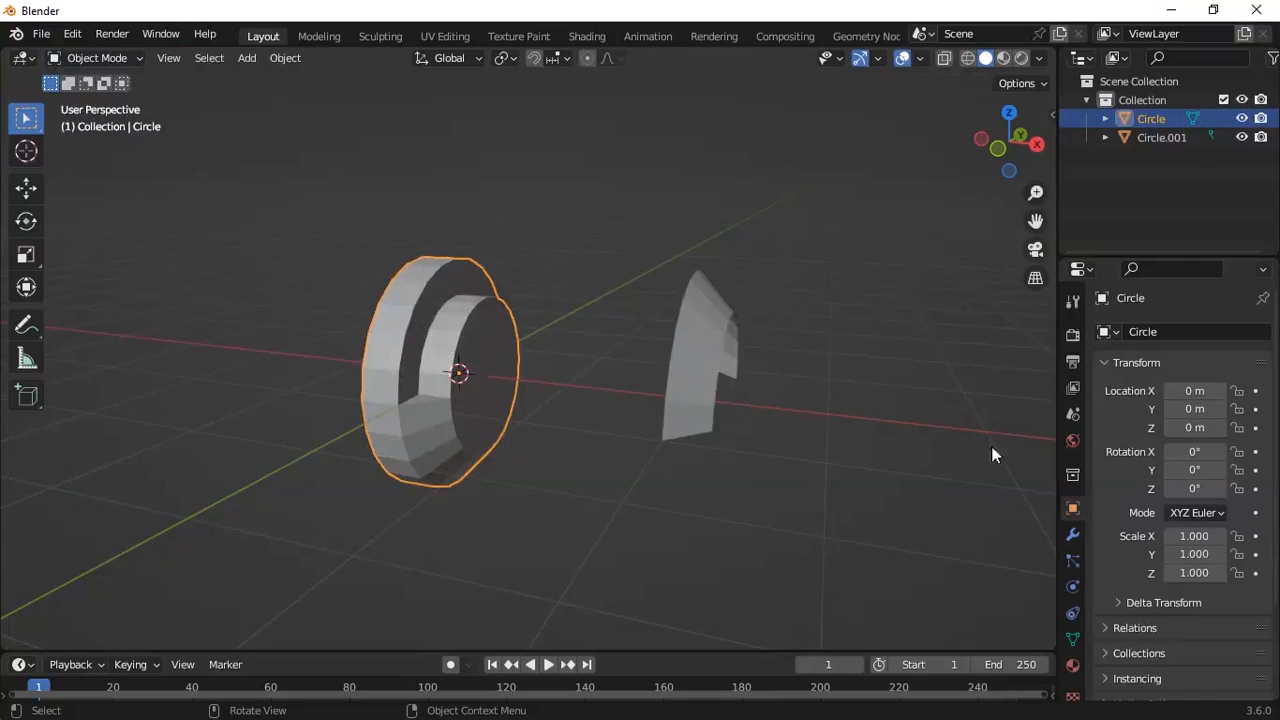
click(1073, 537)
click(1127, 330)
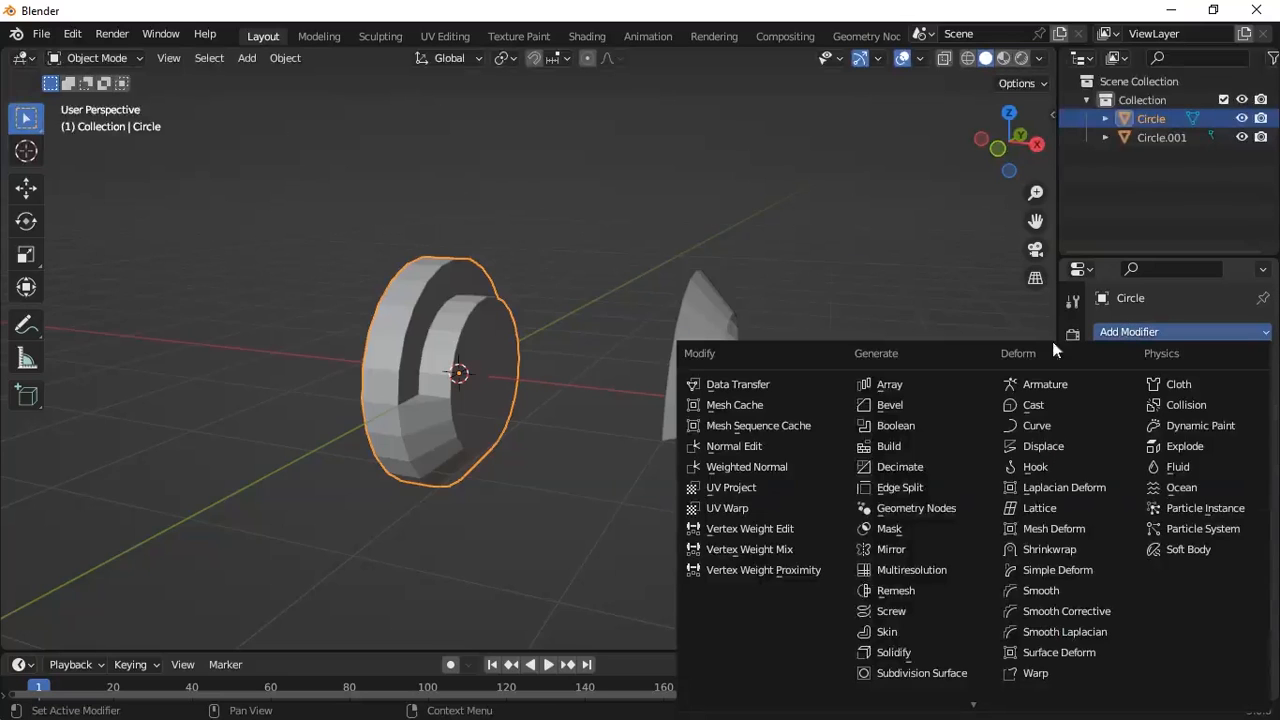
click(905, 665)
- Add a Bevel modifier to the ear cup and move it above the Subdivision modifier in the stack
mouse_move(740, 405)
middle_down()
mouse_move(675, 386)
mouse_move(760, 405)
middle_up()
middle_drag(870, 405, 823, 386)
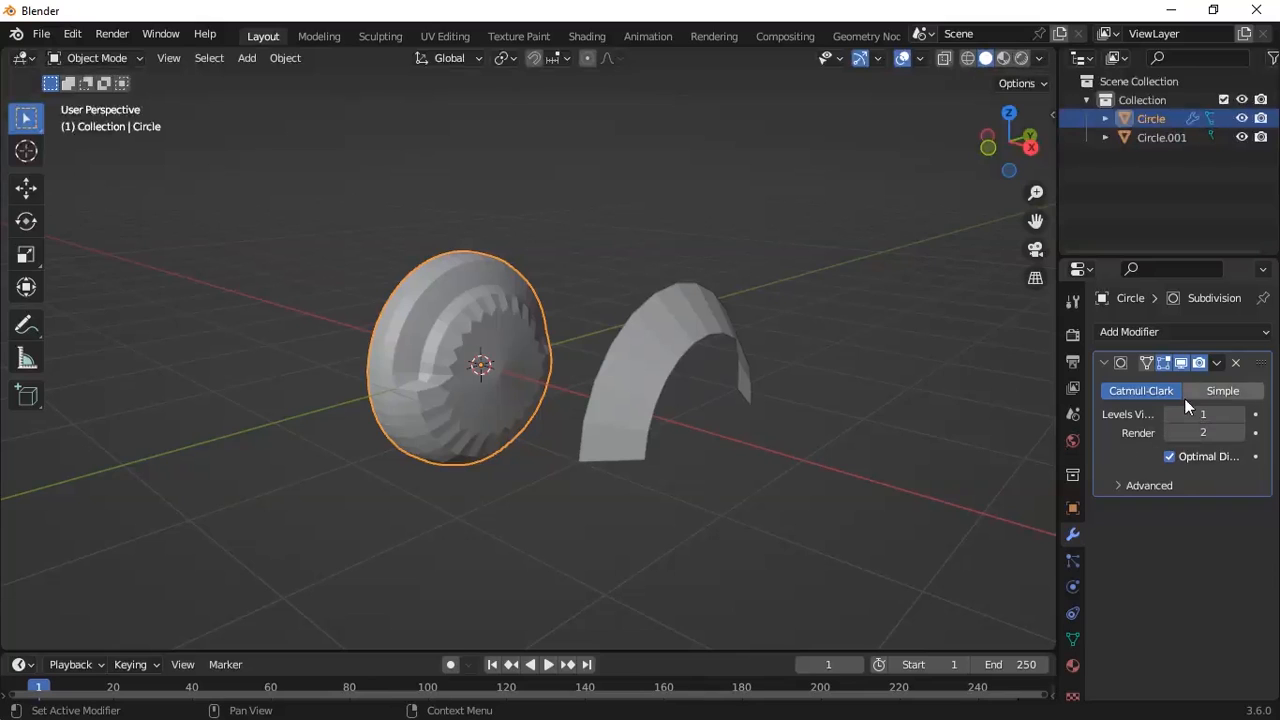
middle_drag(634, 394, 283, 311)
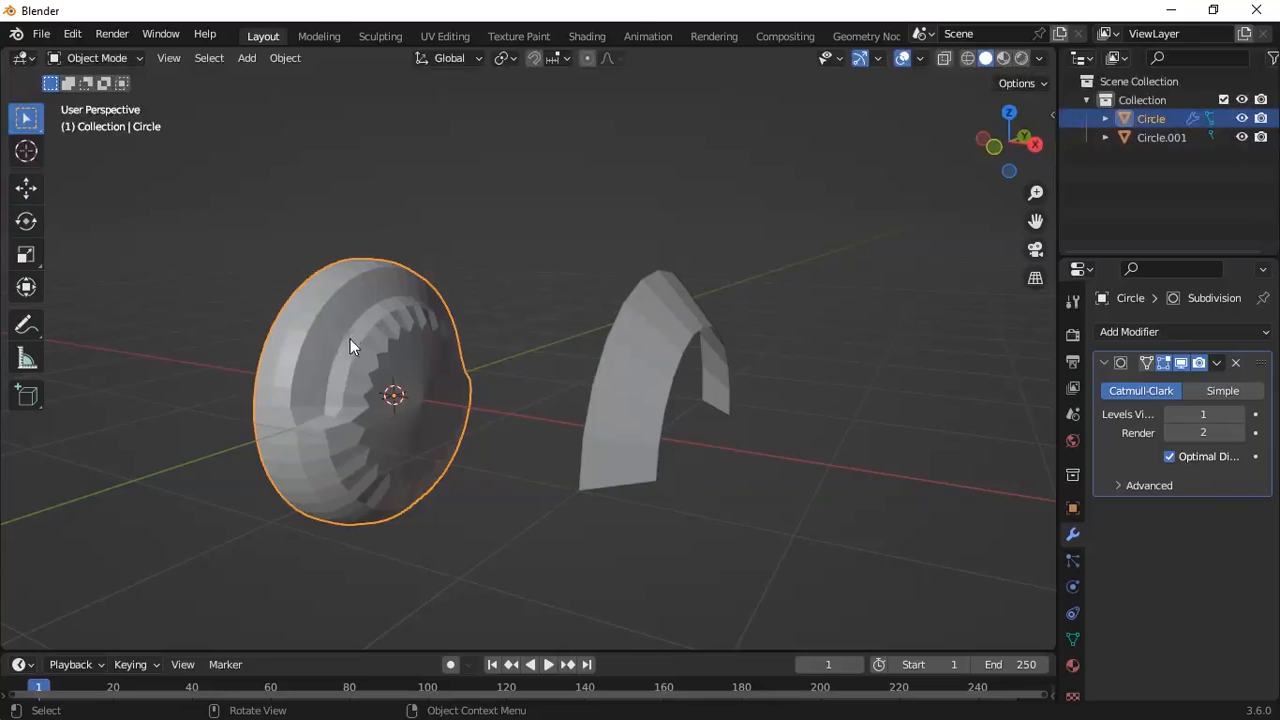
middle_drag(350, 346, 360, 344)
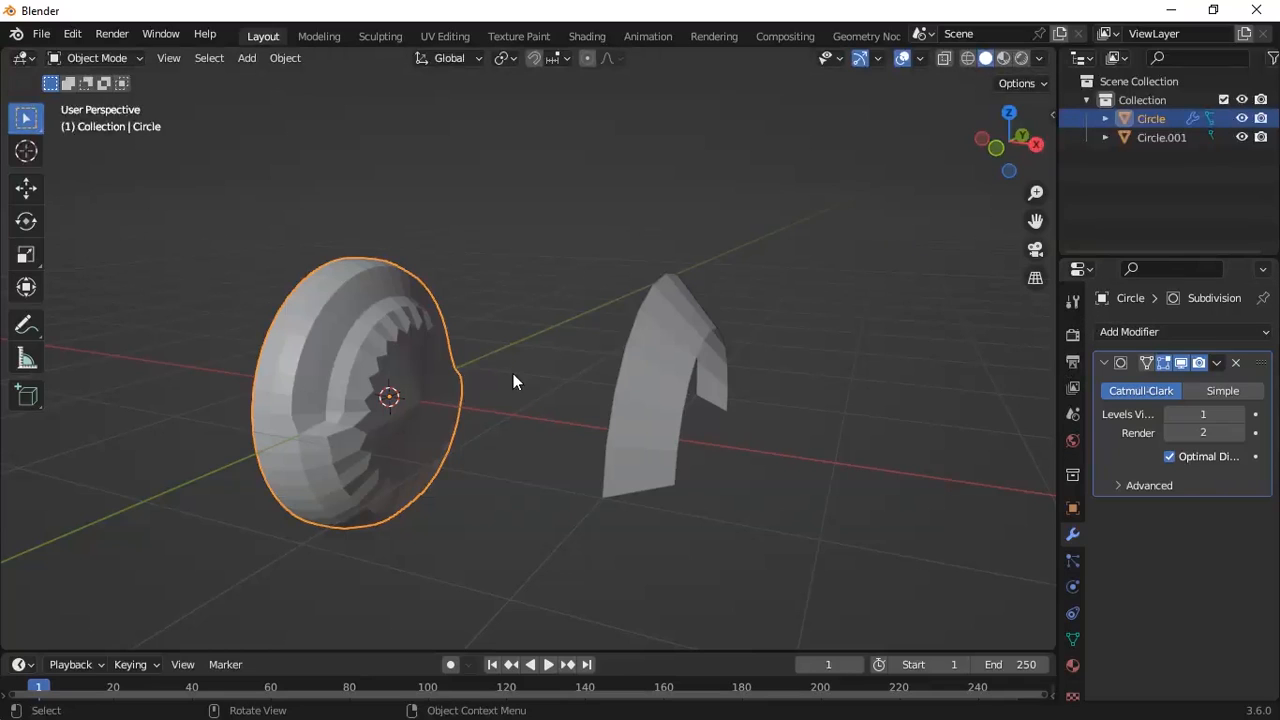
middle_drag(503, 408, 540, 354)
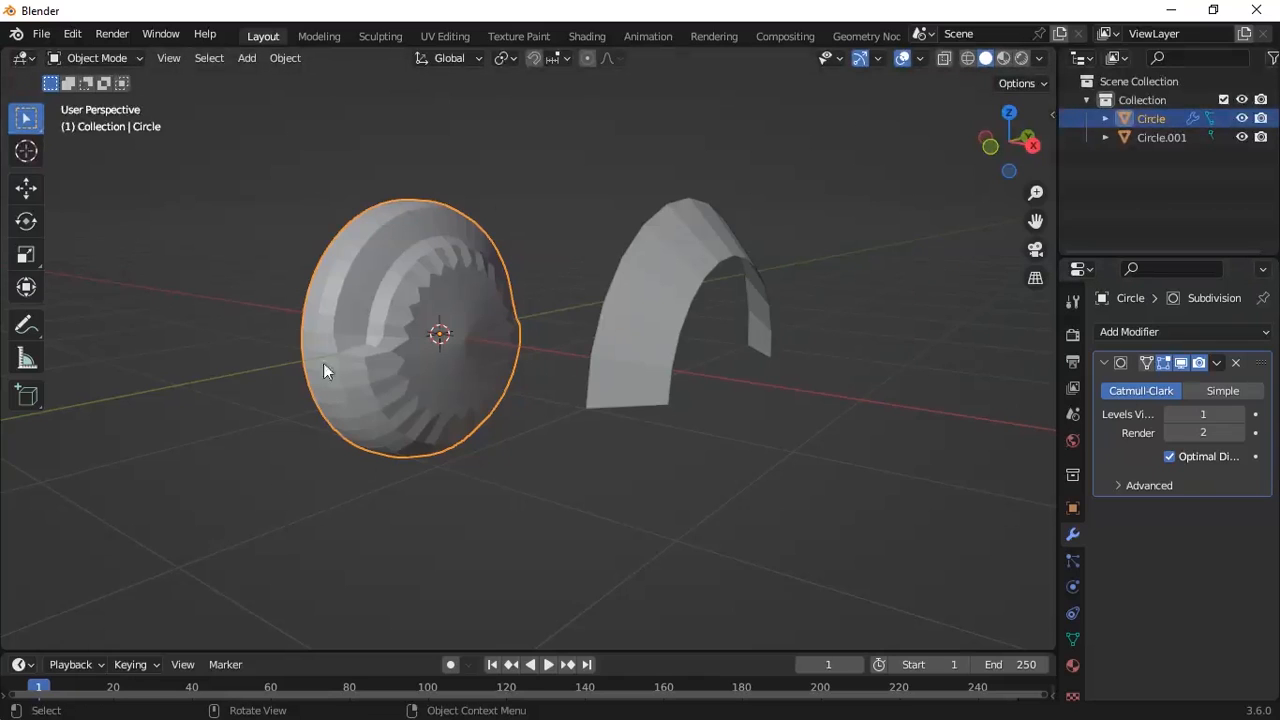
click(1182, 331)
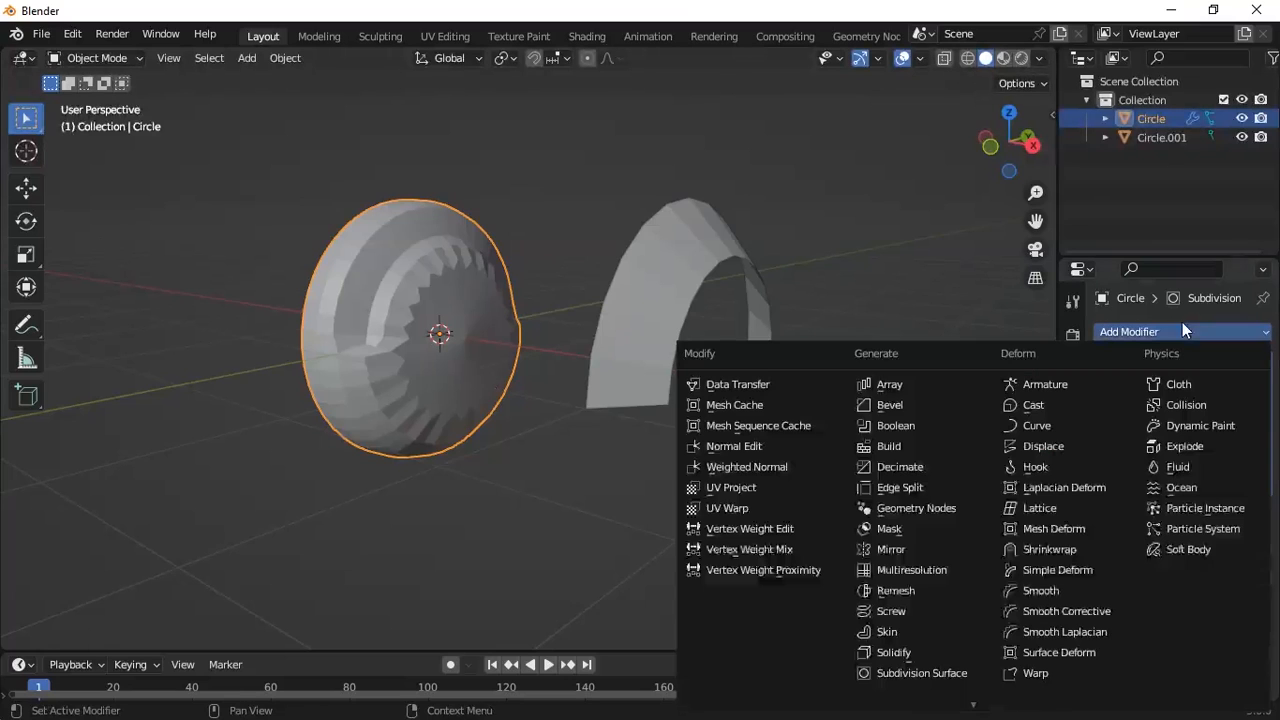
click(940, 405)
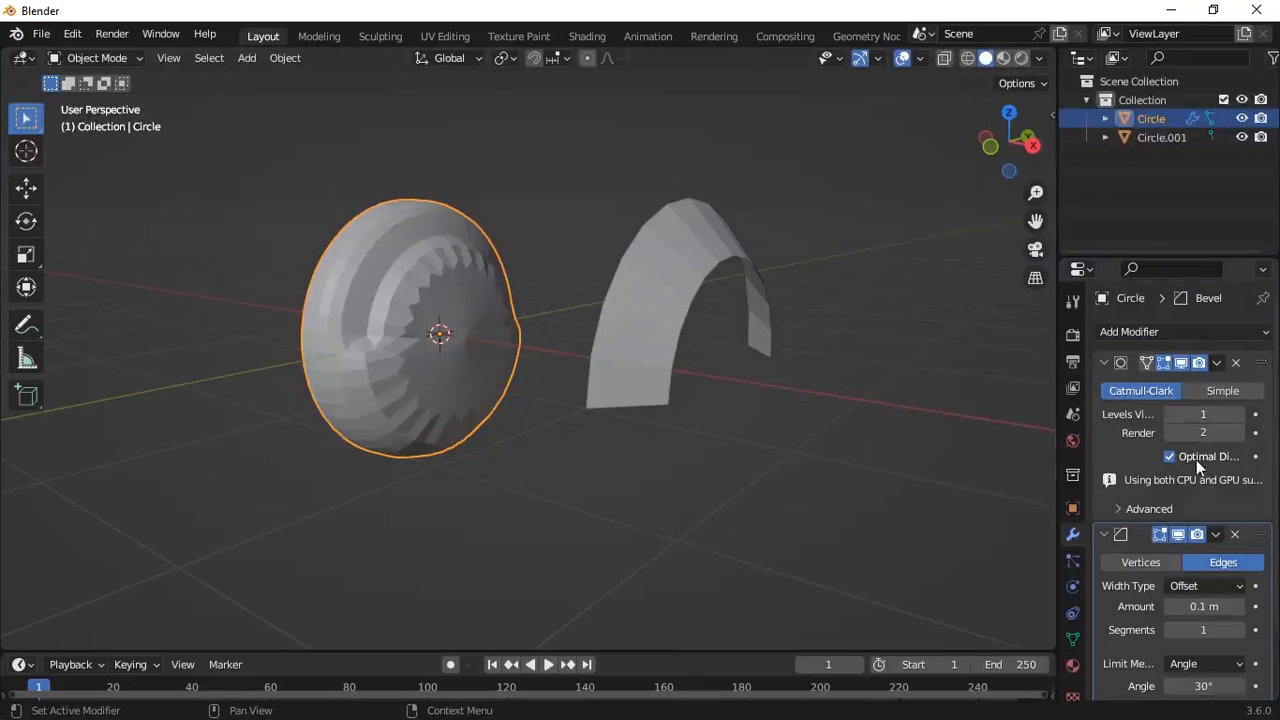
drag(1260, 538, 1250, 345)
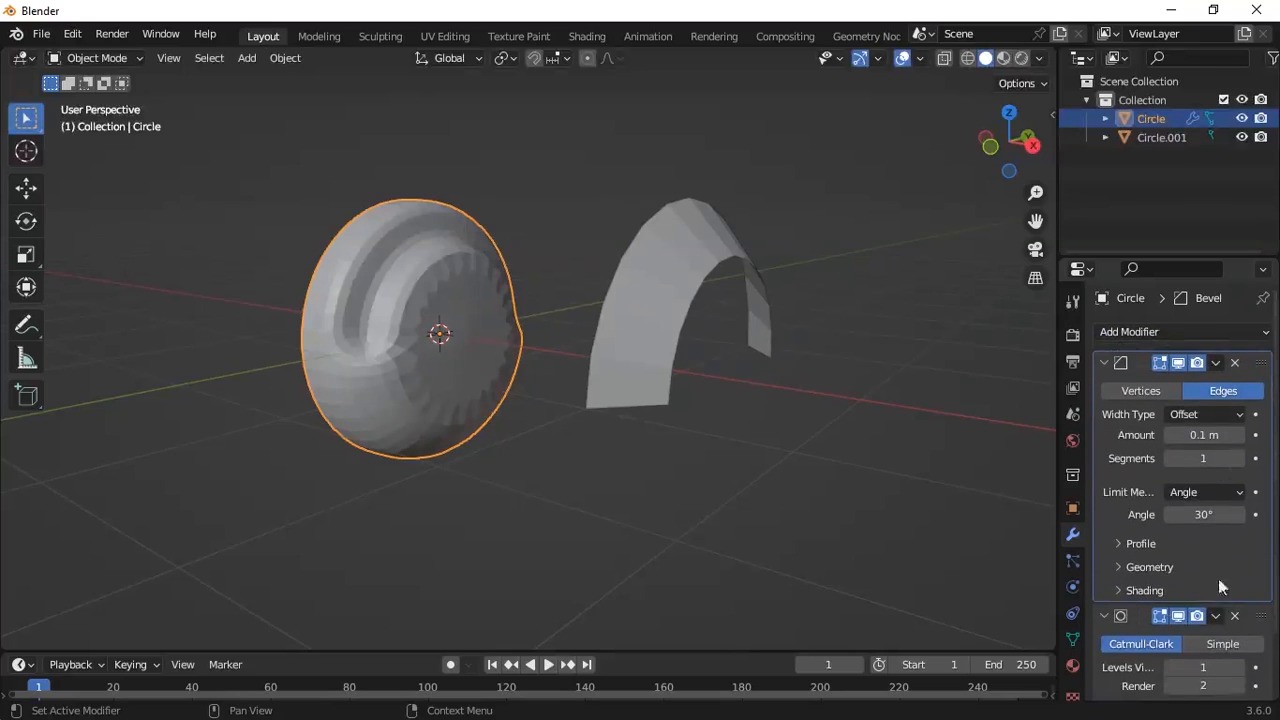
- Collapse the Subdivision modifier's settings and set the Bevel modifier to 2 segments with an amount of 0.04 m
scroll(1102, 532, down, 1)
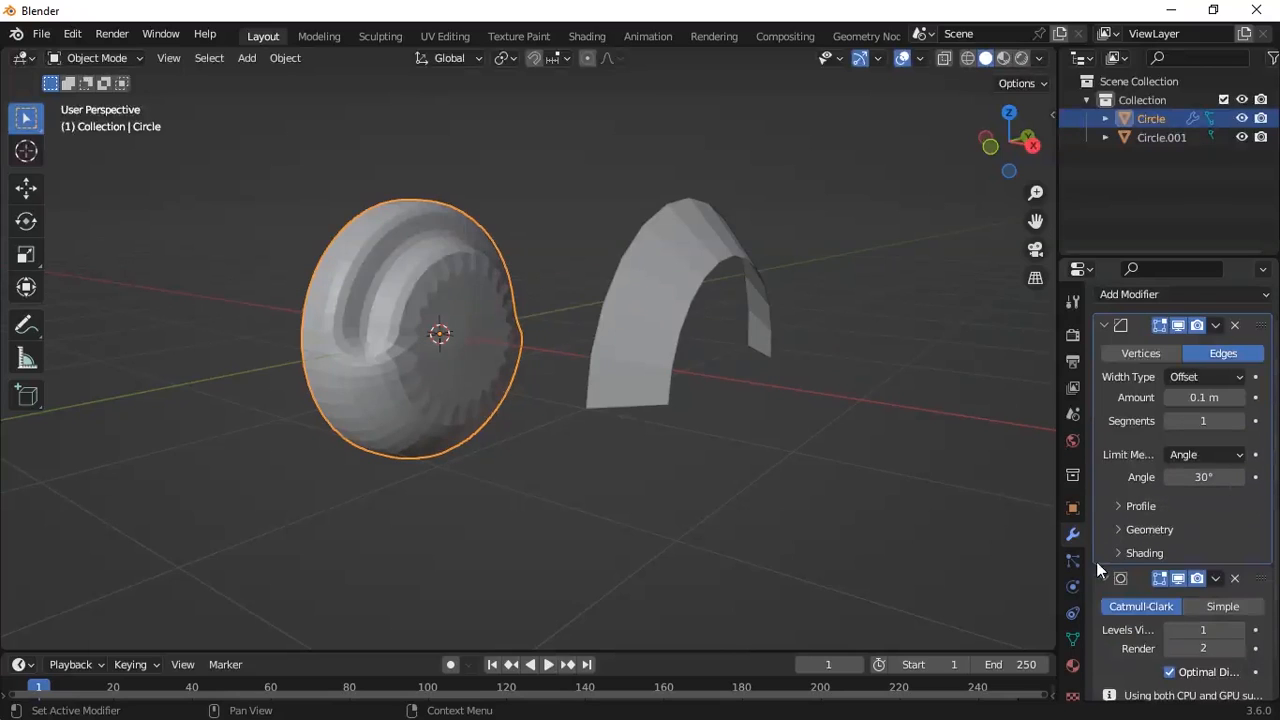
click(1104, 578)
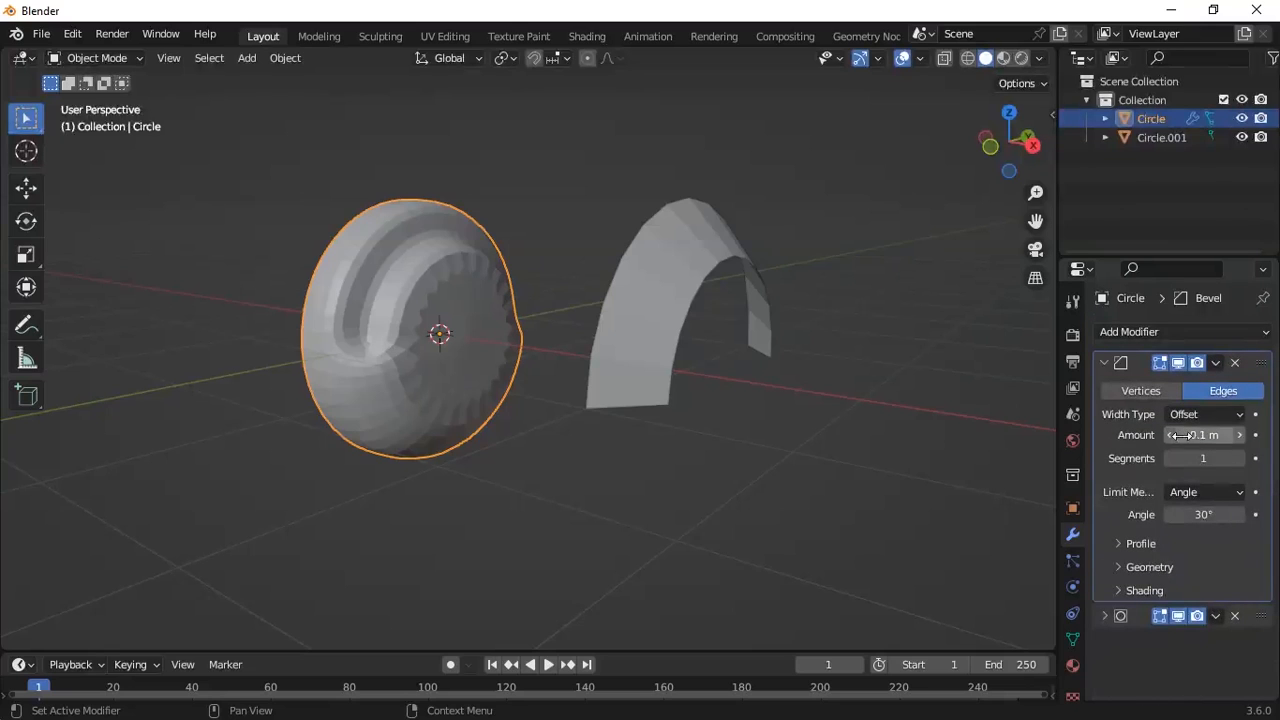
click(1240, 458)
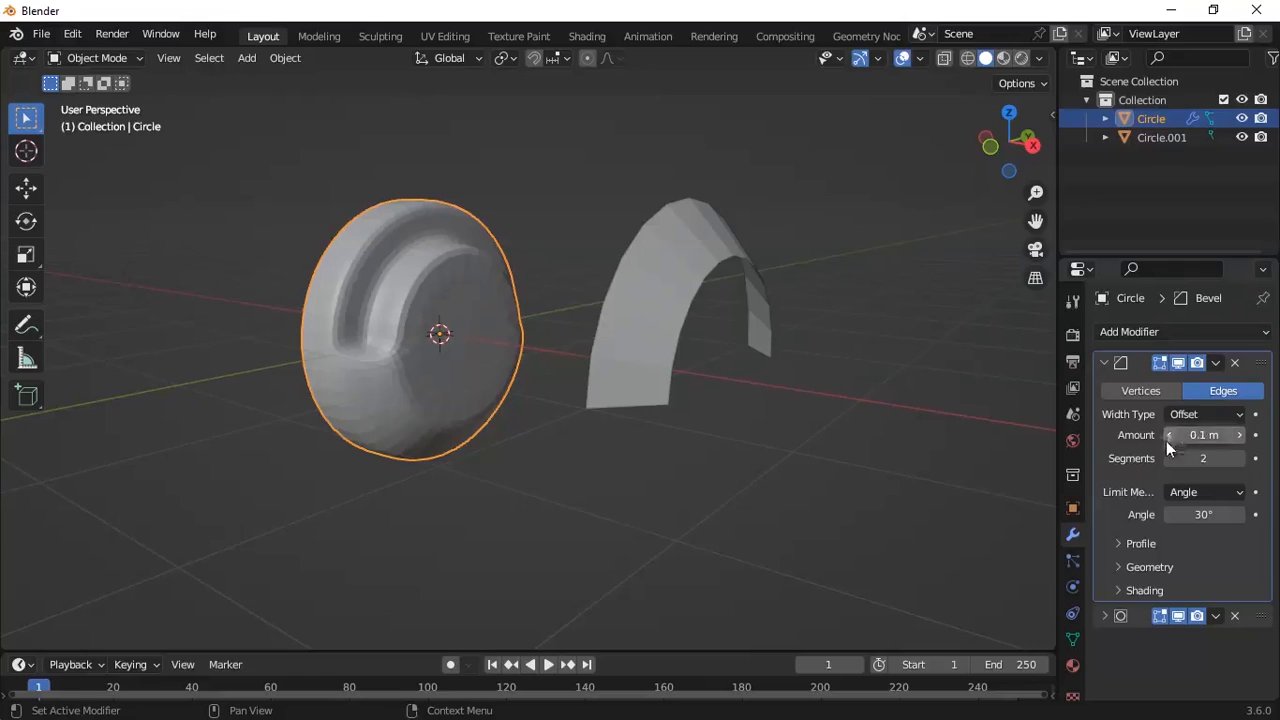
click(1204, 437)
text(0.04)
key(Return)
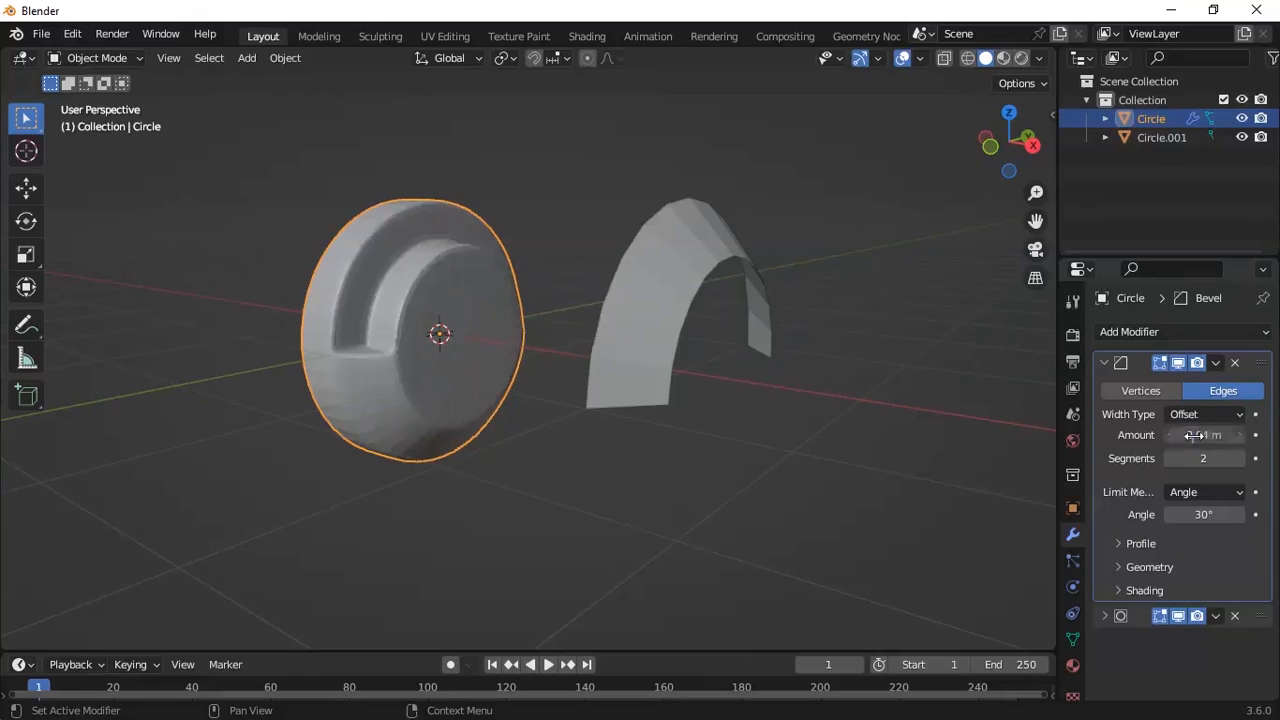
middle_drag(443, 337, 364, 280)
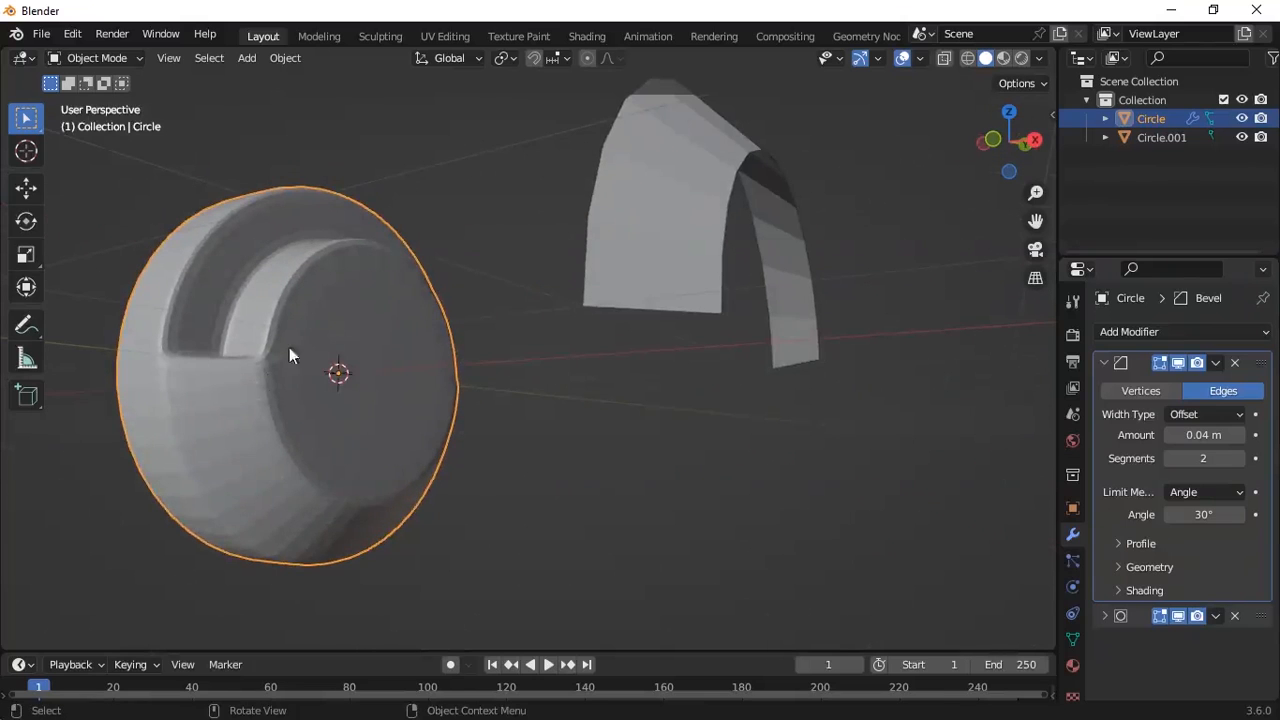
middle_drag(300, 343, 247, 408)
shift+middle_drag(477, 404, 482, 447)
scroll(433, 393, up, 2)
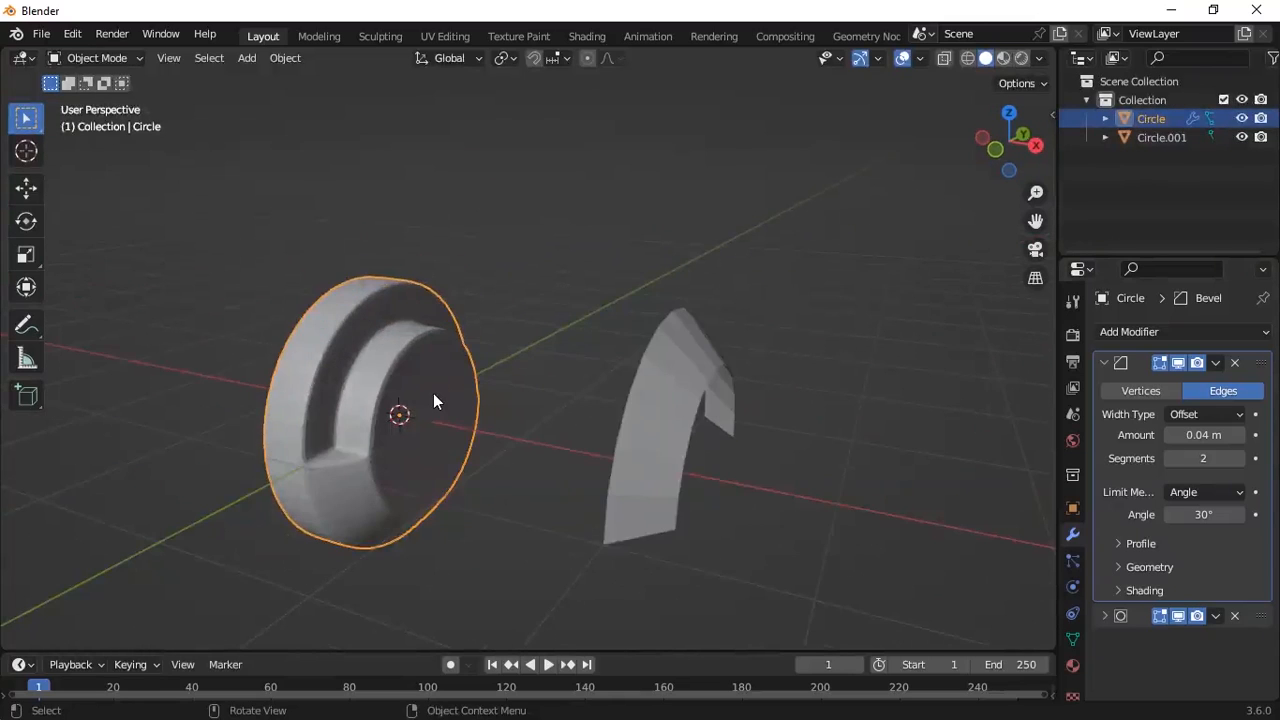
scroll(433, 393, down, 2)
middle_drag(470, 394, 458, 387)
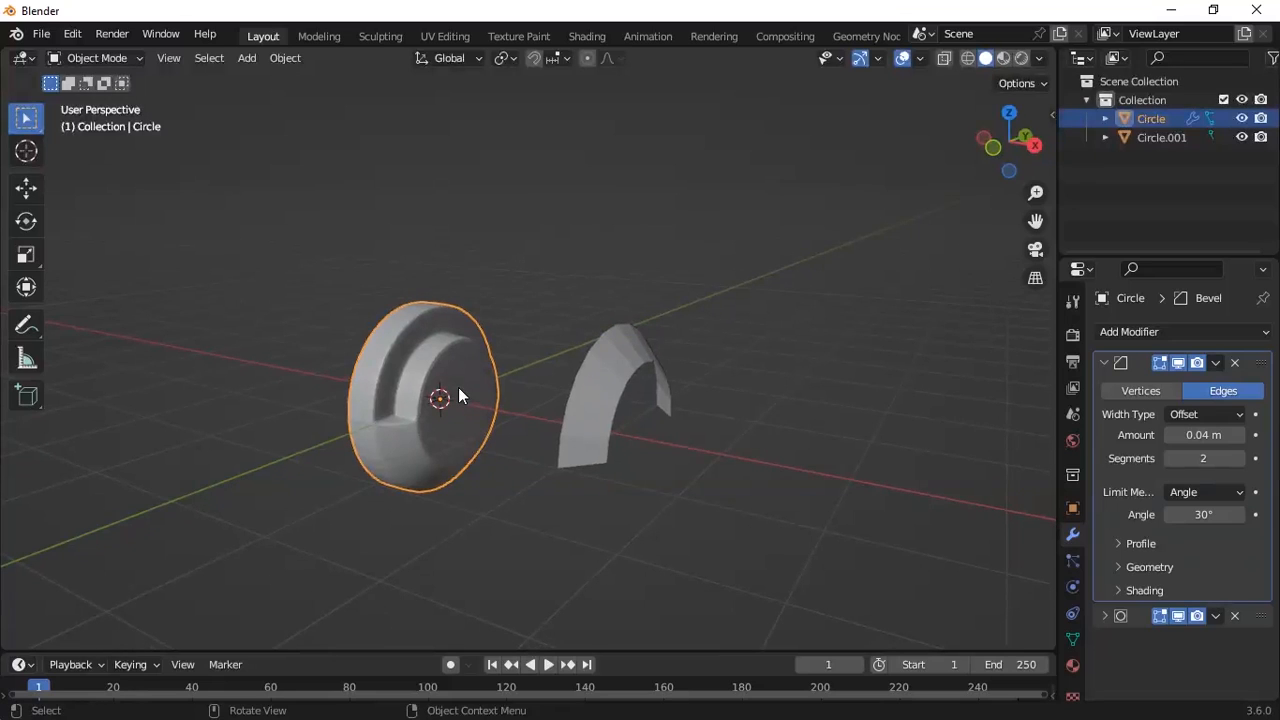